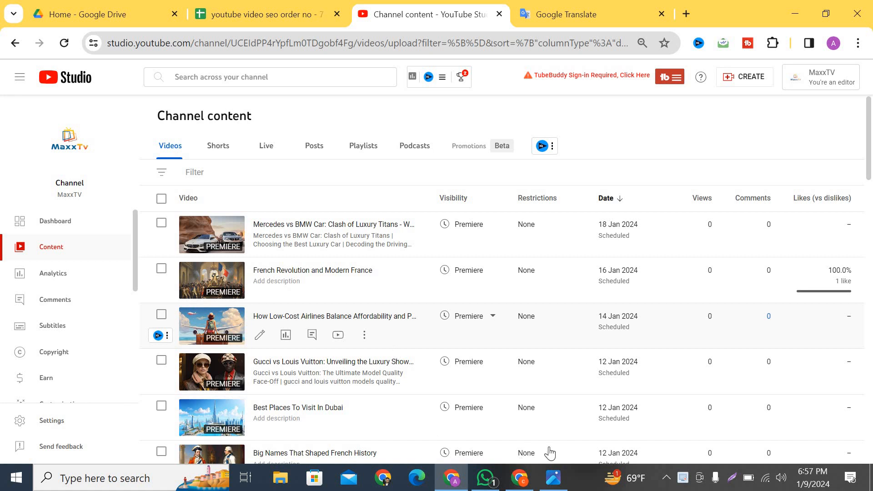
Step: Show the order 7.jpg Fiverr orders screenshot in Photos
click(554, 478)
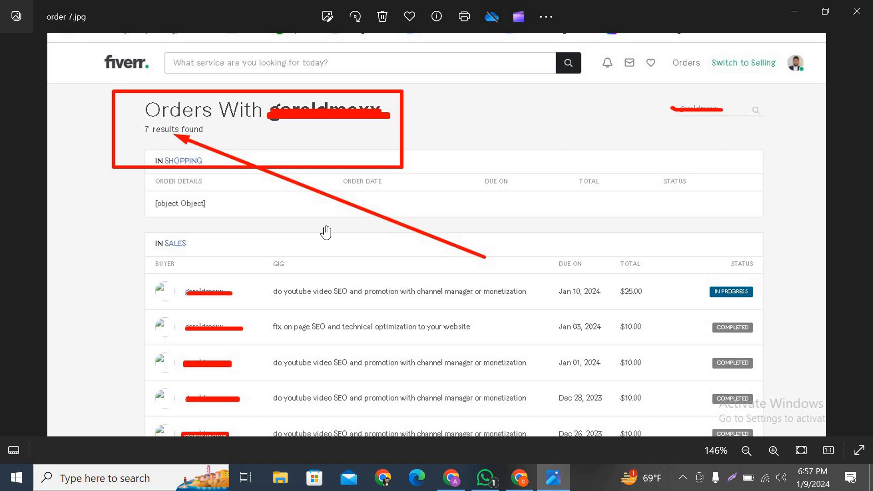
Step: Switch from the order screenshot back to the YouTube Studio window in Chrome
click(452, 483)
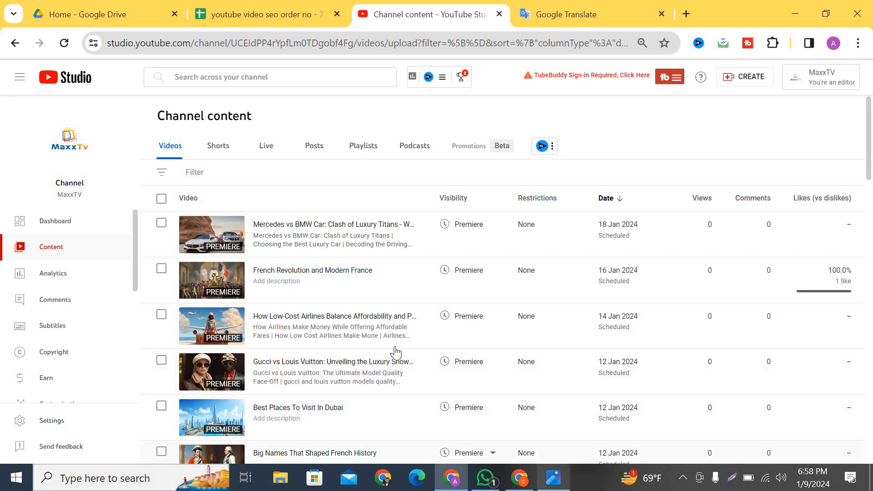
Step: Open the 'French Revolution and Modern France' video details and select its title to copy
mouse_move(319, 309)
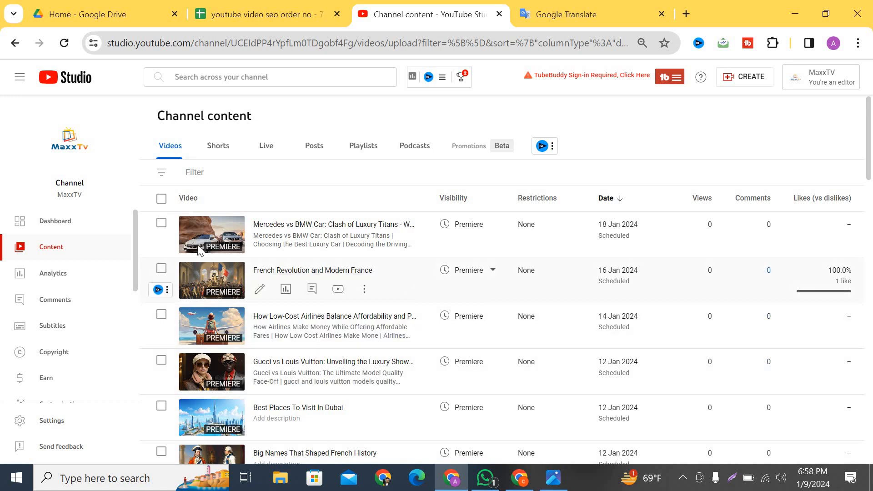
click(316, 272)
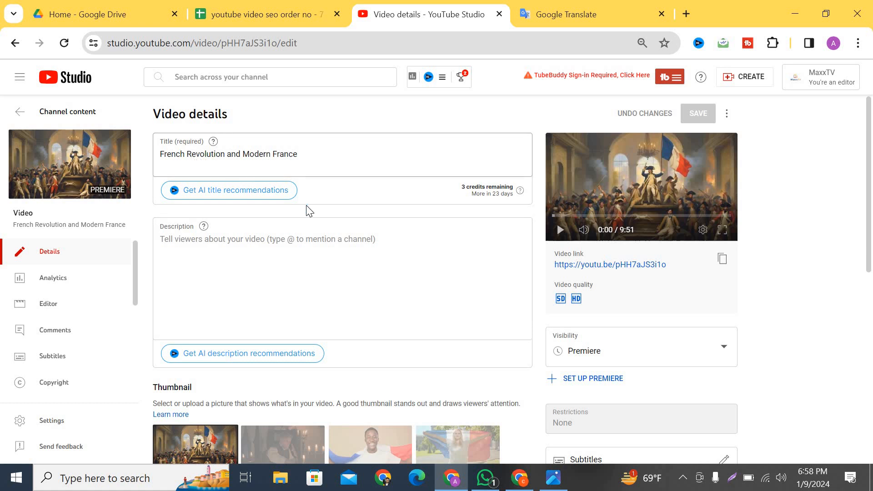
scroll(311, 235, down, 2)
scroll(313, 232, down, 8)
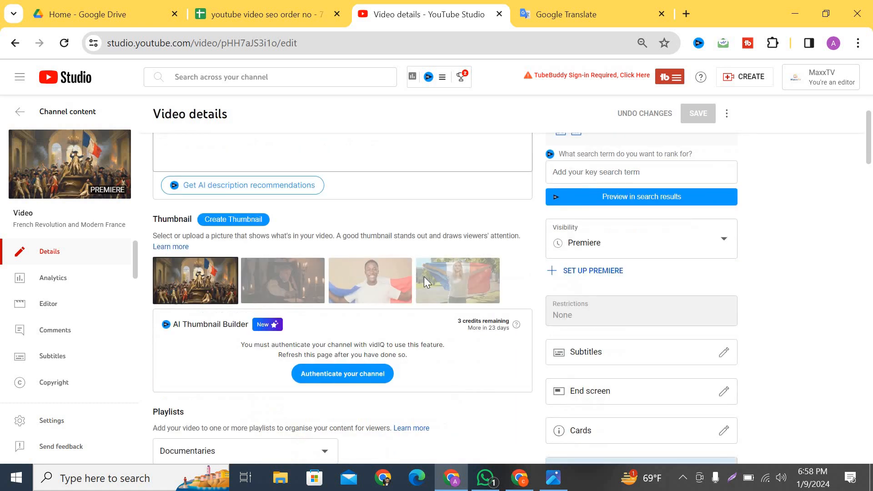
scroll(411, 294, down, 10)
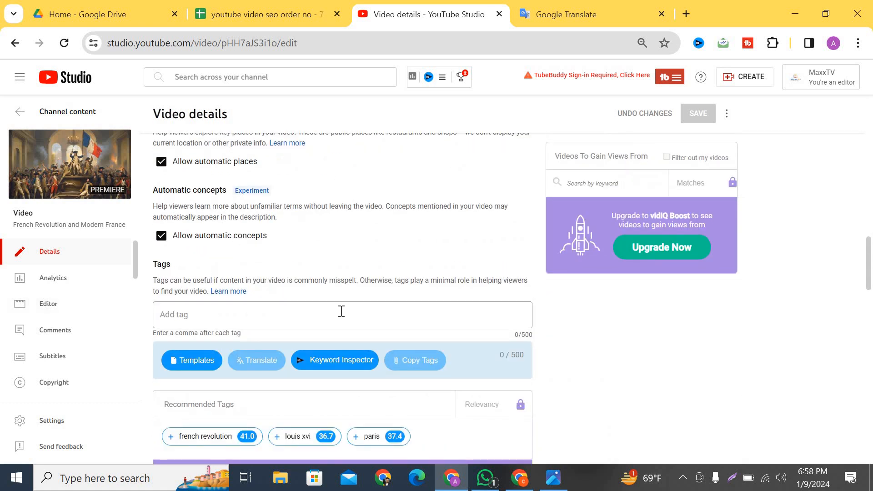
scroll(341, 311, up, 20)
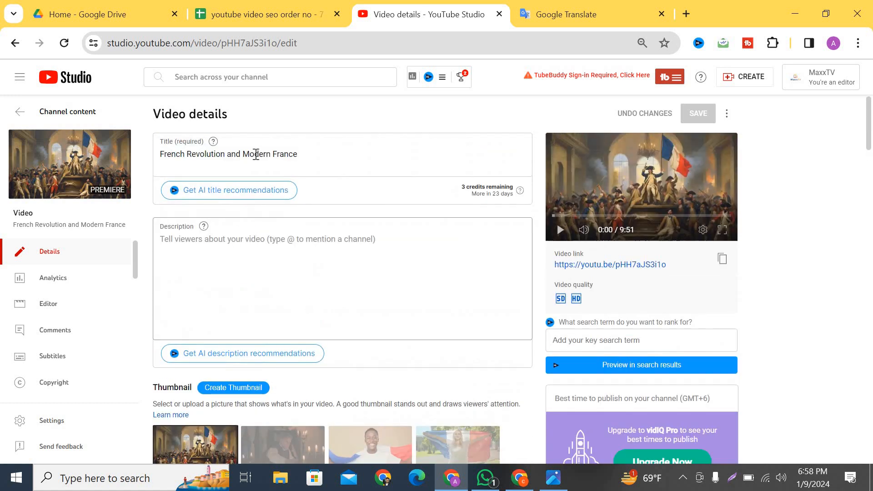
click(159, 165)
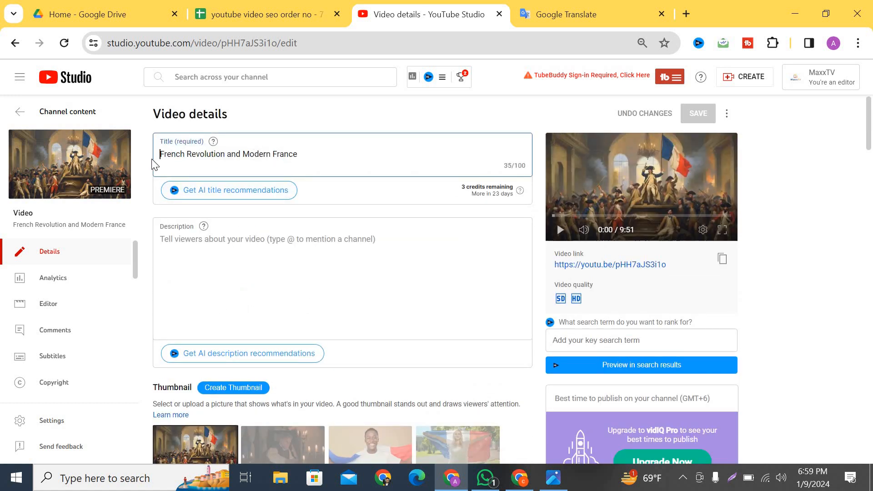
drag(311, 154, 170, 161)
key(ctrl+c)
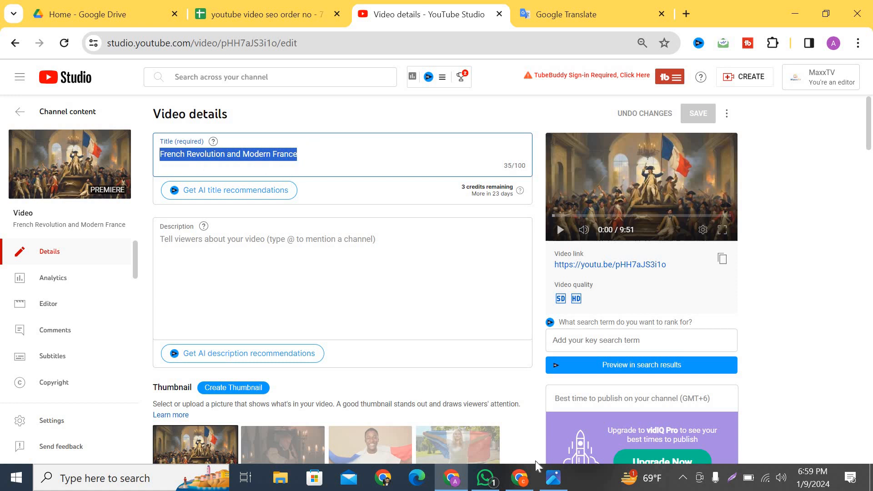
click(512, 477)
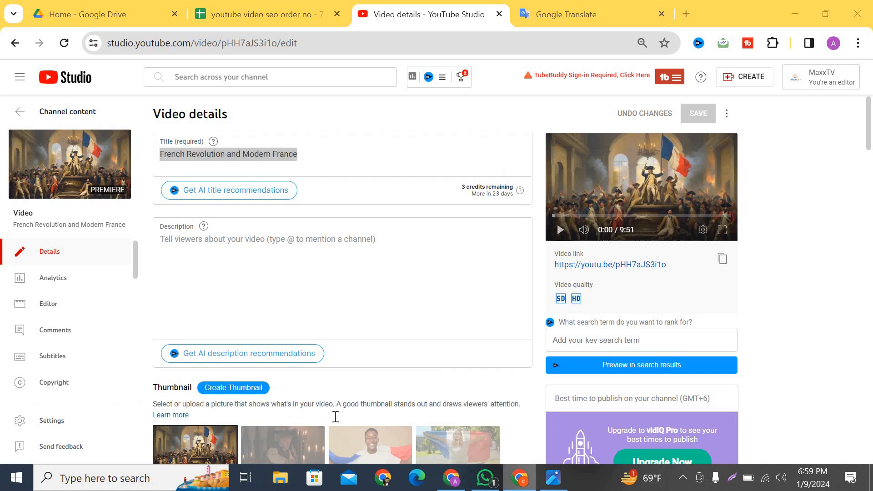
Step: Ask ChatGPT for 20 YouTube titles for 'French Revolution and Modern France' and copy the list
key(ctrl+v)
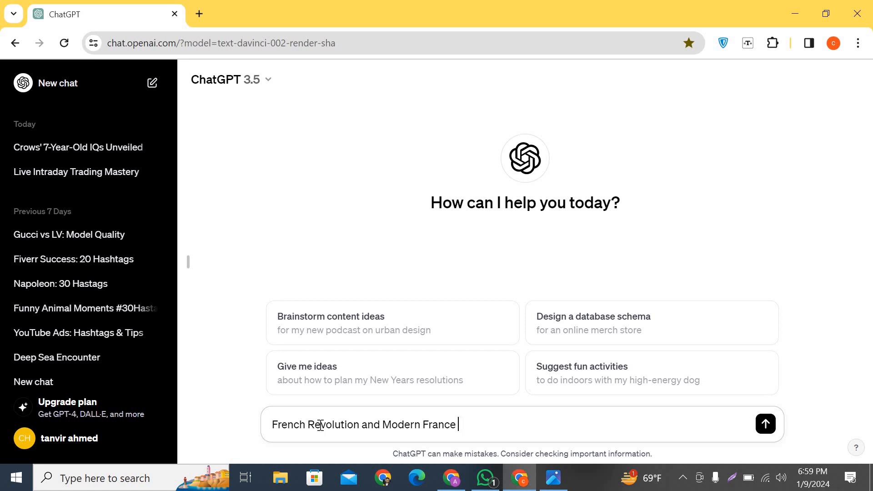
text(, need youtube 2)
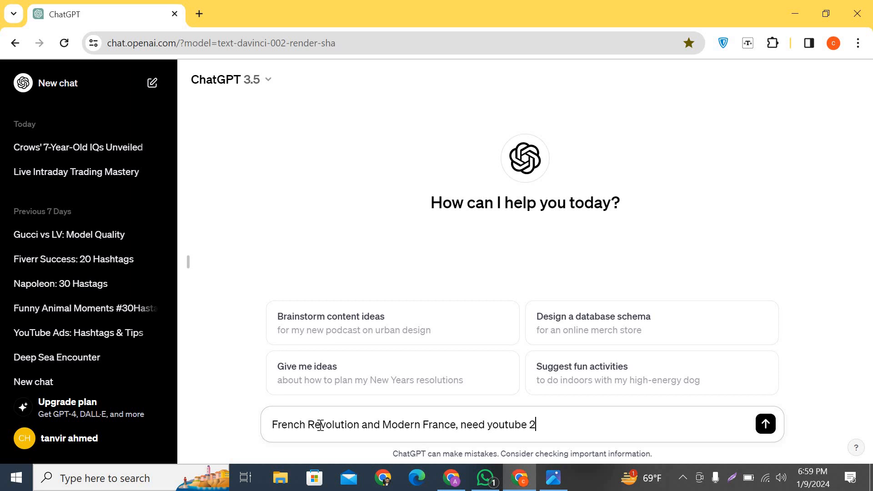
text(0 title)
key(Return)
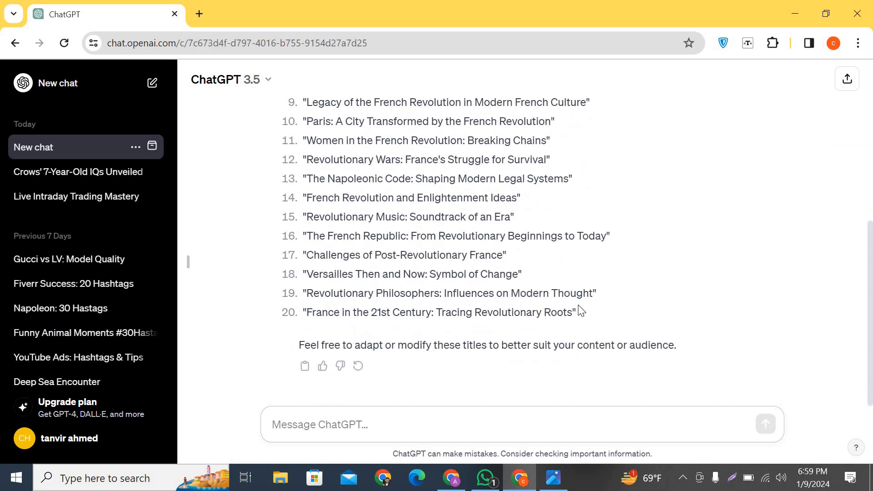
mouse_move(582, 314)
mouse_down()
mouse_move(384, 304)
mouse_move(307, 182)
mouse_up()
key(ctrl+c)
scroll(311, 179, up, 5)
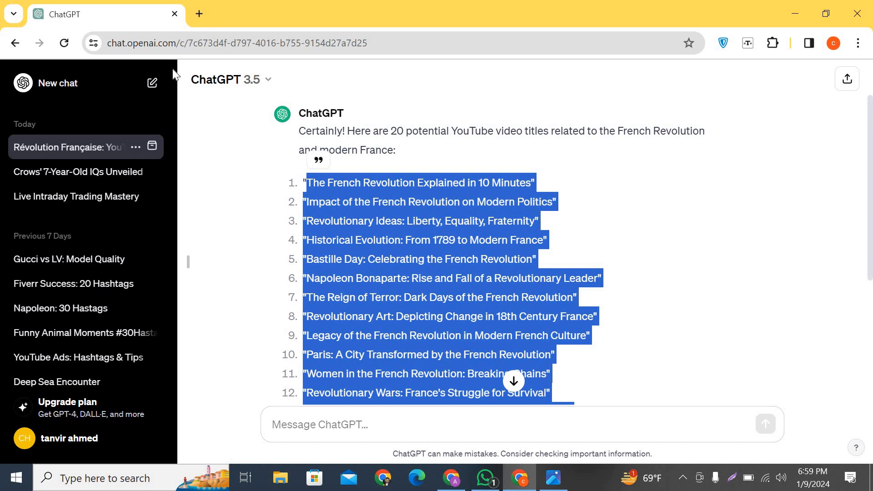
click(199, 14)
Step: Paste the 20 title ideas into Google Translate for English-to-Bengali translation
click(300, 69)
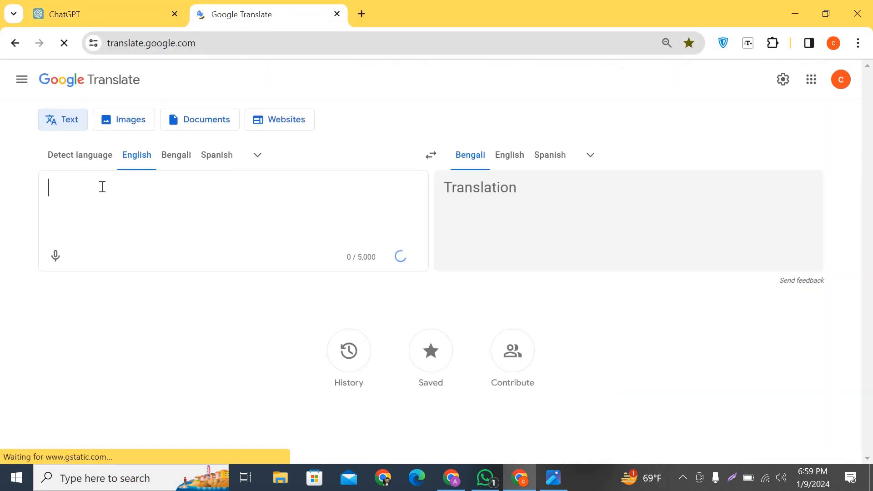
key(ctrl+v)
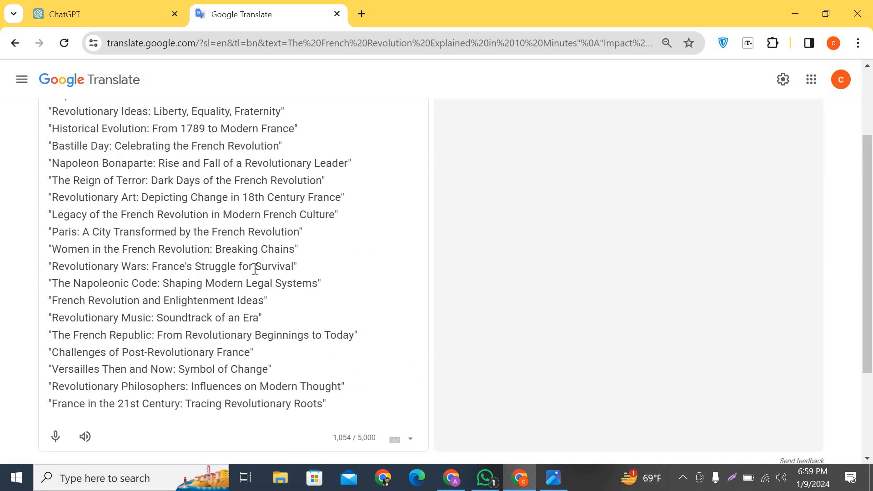
scroll(255, 268, up, 3)
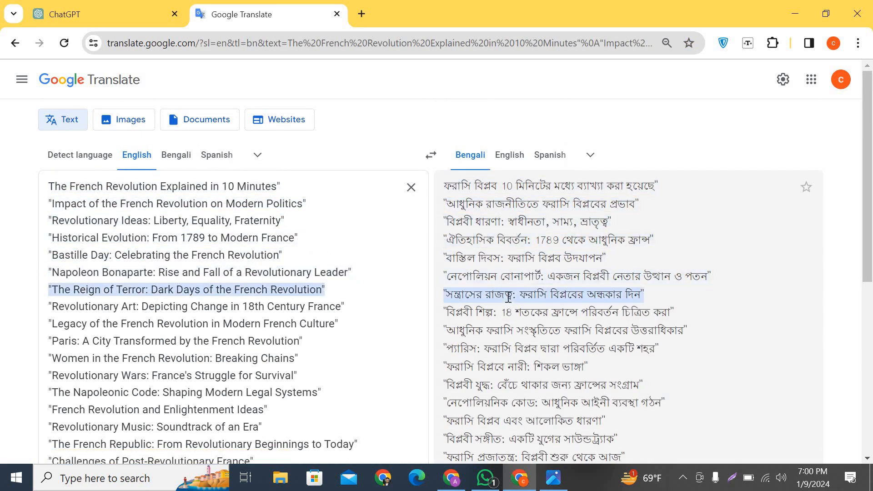
scroll(508, 298, down, 5)
scroll(508, 300, up, 5)
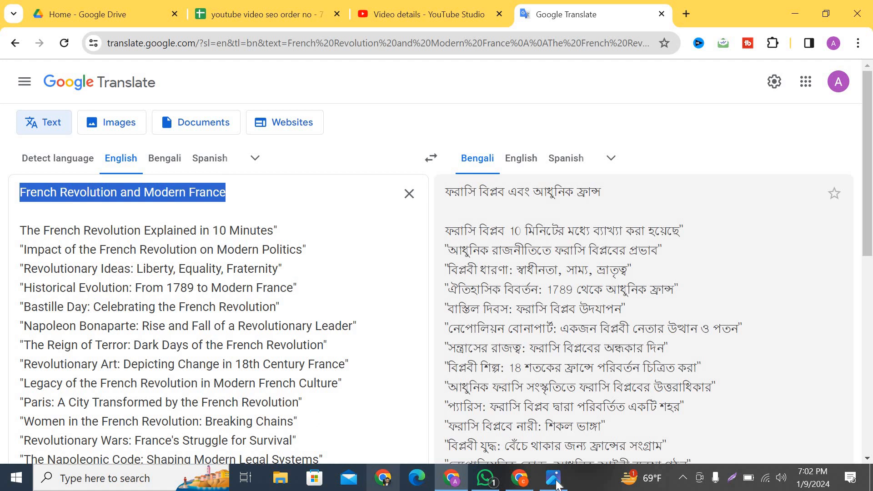
Step: Request 20 more titles in ChatGPT with ', need 20 title' and copy the new reply
click(518, 477)
text(, need )
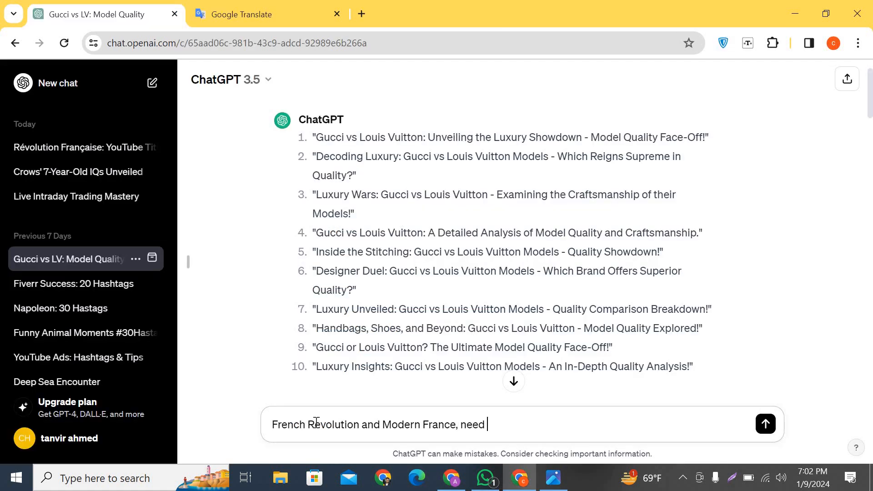
text(20 title)
key(Return)
scroll(390, 214, down, 9)
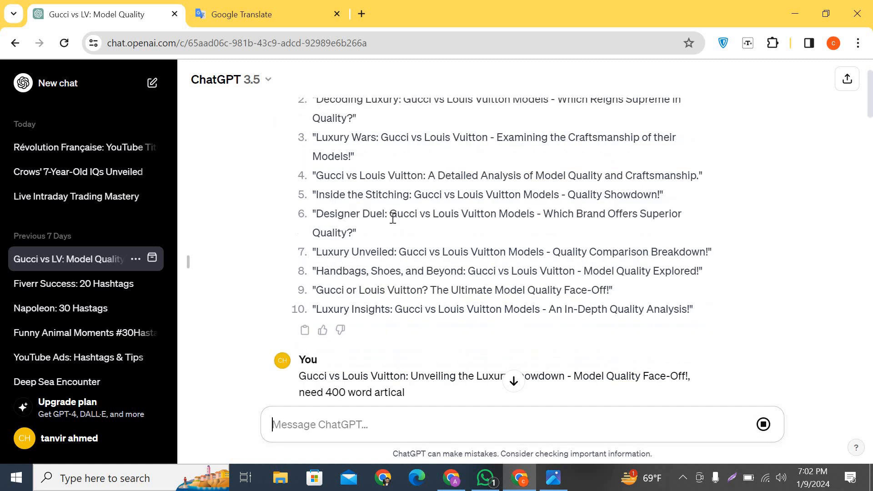
scroll(391, 218, down, 1)
scroll(392, 218, up, 3)
scroll(391, 217, down, 20)
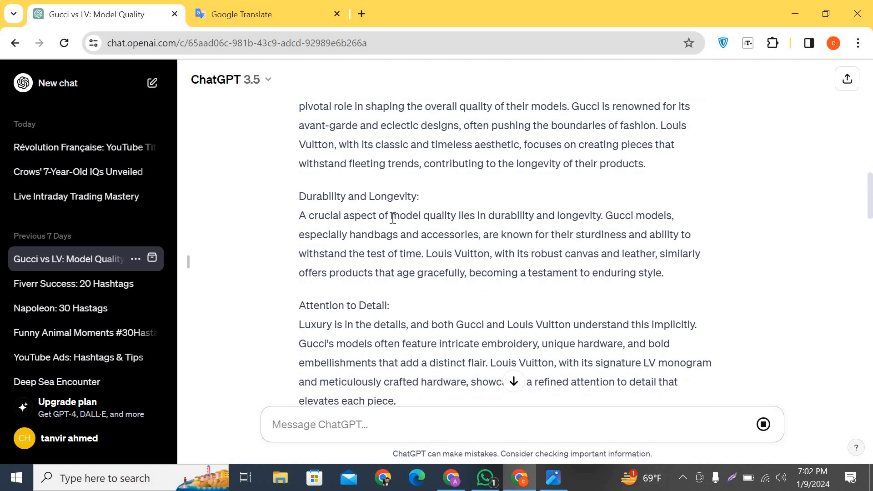
scroll(392, 224, down, 2)
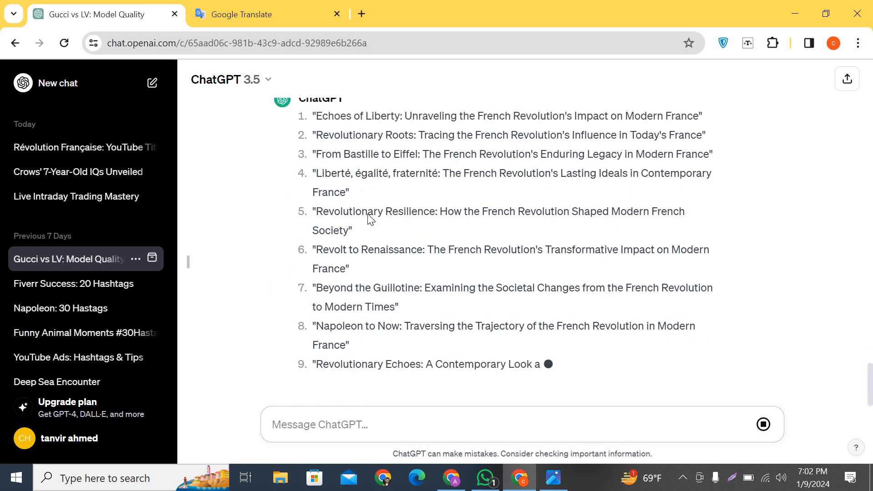
scroll(322, 258, up, 3)
drag(318, 261, 778, 369)
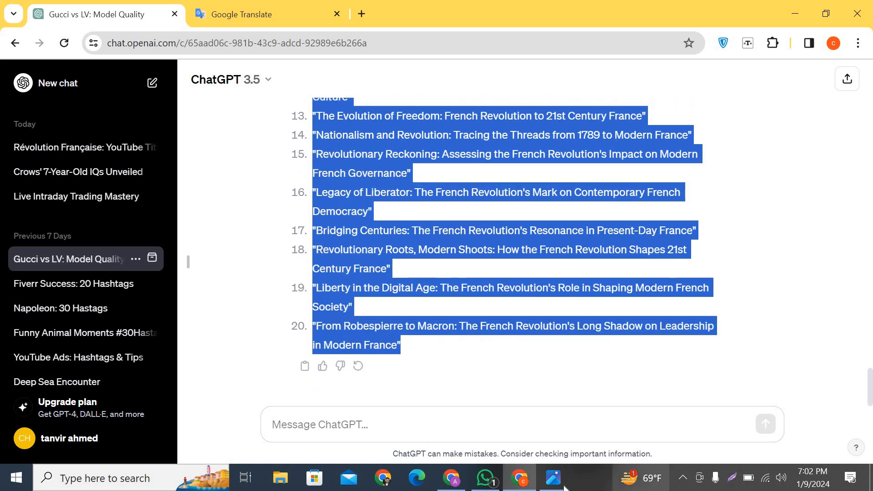
click(460, 483)
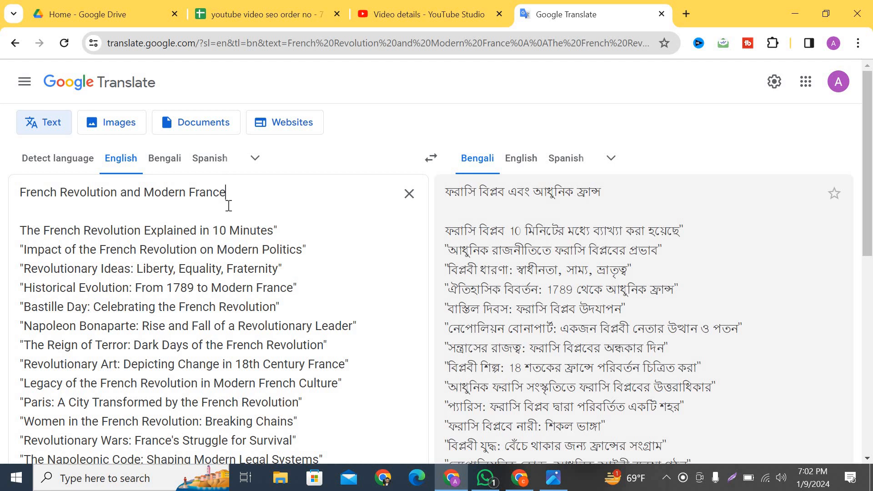
Step: Paste the second title batch, starting 'Echoes of Liberty…', below the video title in Translate
key(Return)
key(Return)
key(ctrl+v)
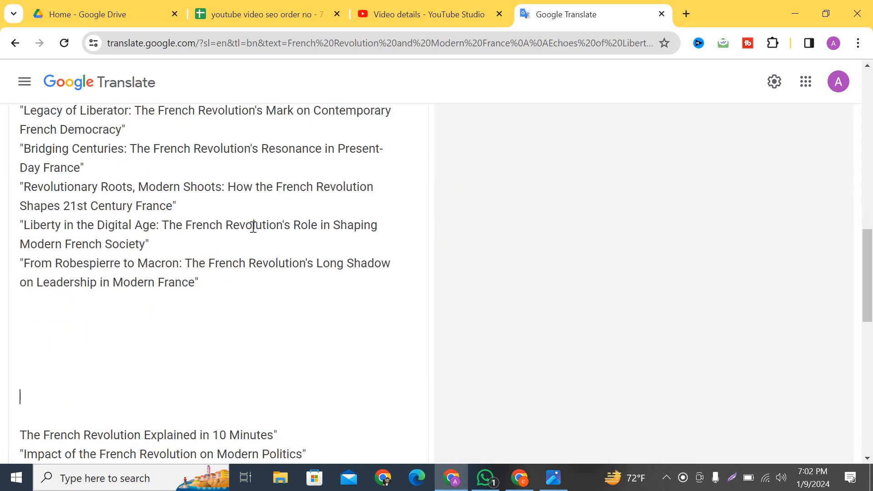
scroll(253, 227, up, 5)
scroll(254, 227, up, 8)
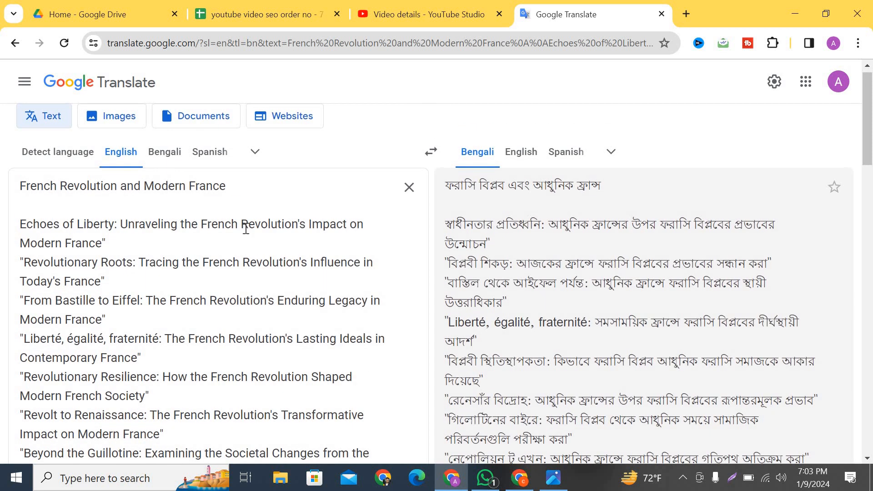
drag(120, 230, 357, 249)
key(ctrl+c)
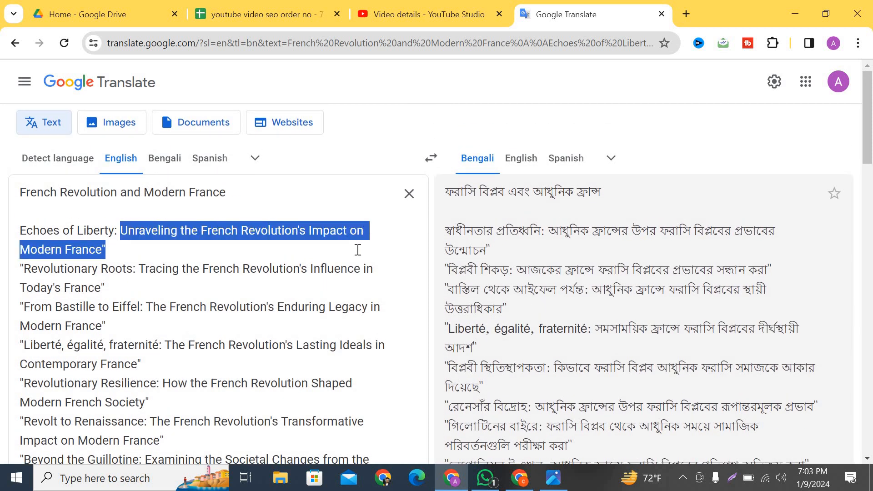
Step: Replace the video title with 'Unraveling the French Revolution's Impact on Modern France'
click(417, 7)
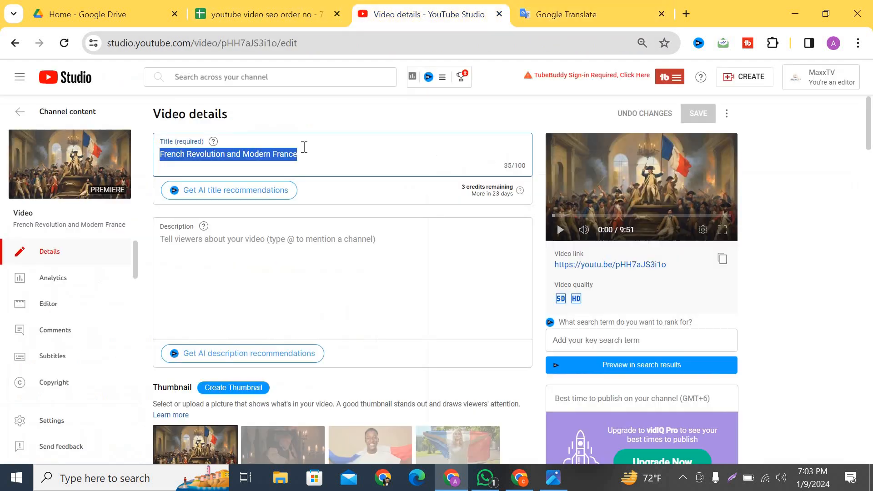
key(BackSpace)
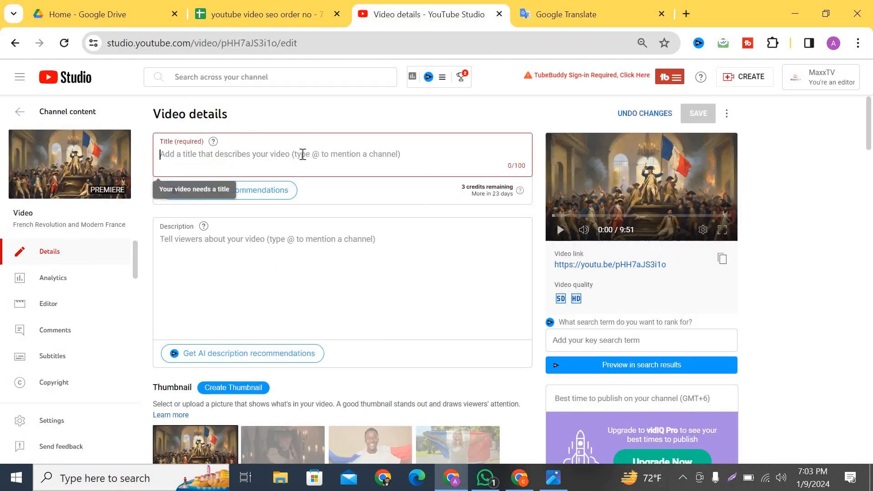
key(ctrl+v)
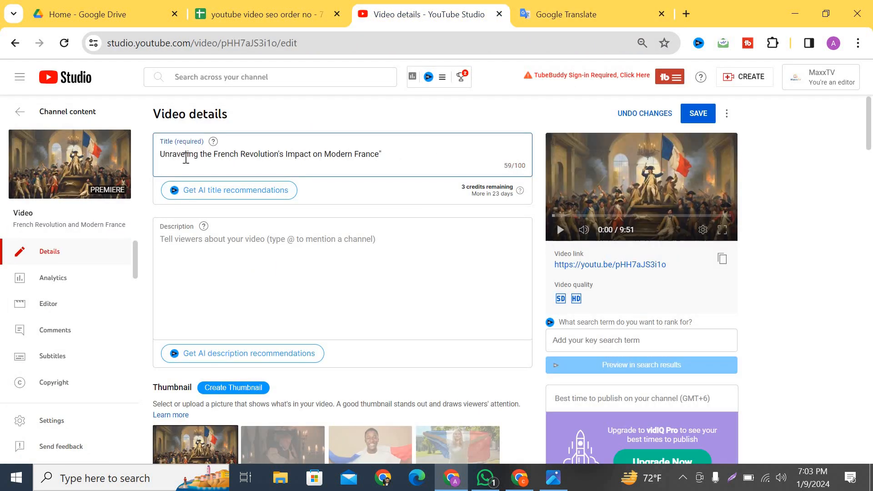
Step: Start the description with the new title, strip stray quotes, and add a '. |' separator
click(177, 241)
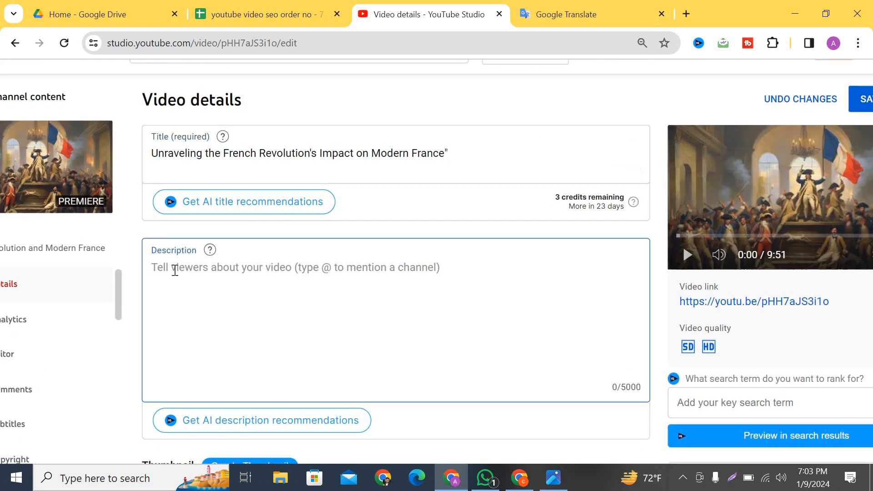
text(Unraveling the French Revolution's Impact on Modern France")
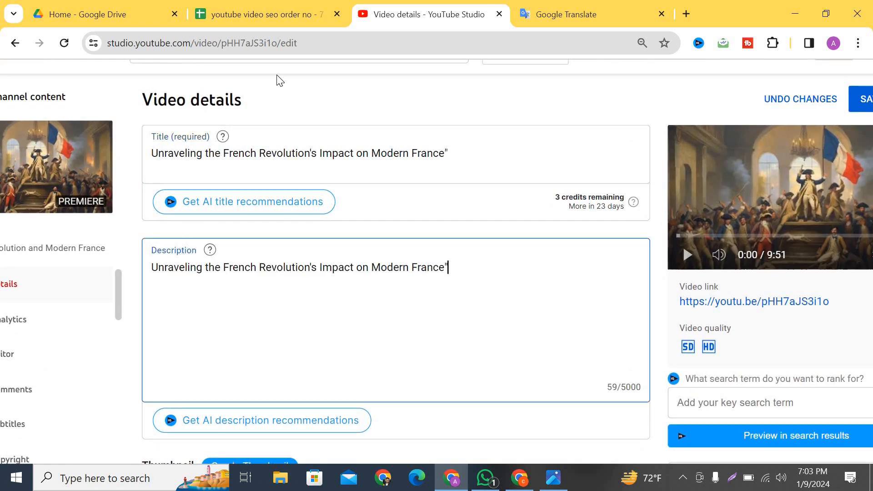
click(449, 150)
key(BackSpace)
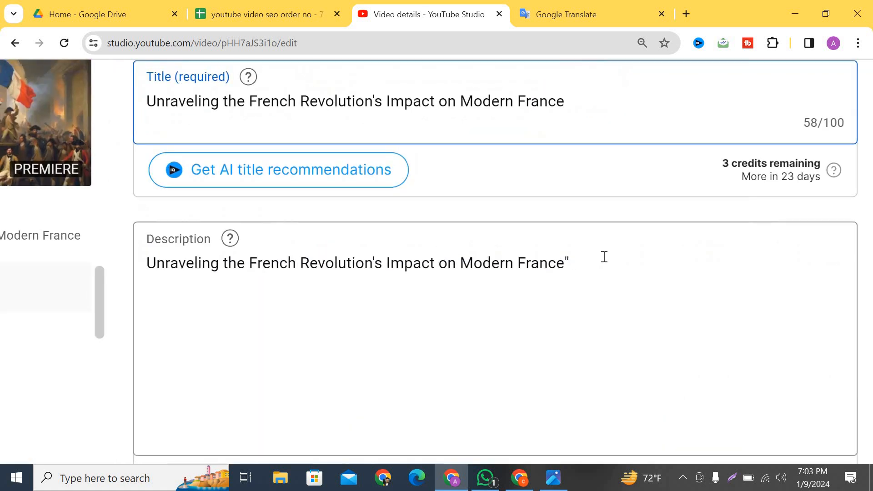
click(573, 263)
key(BackSpace)
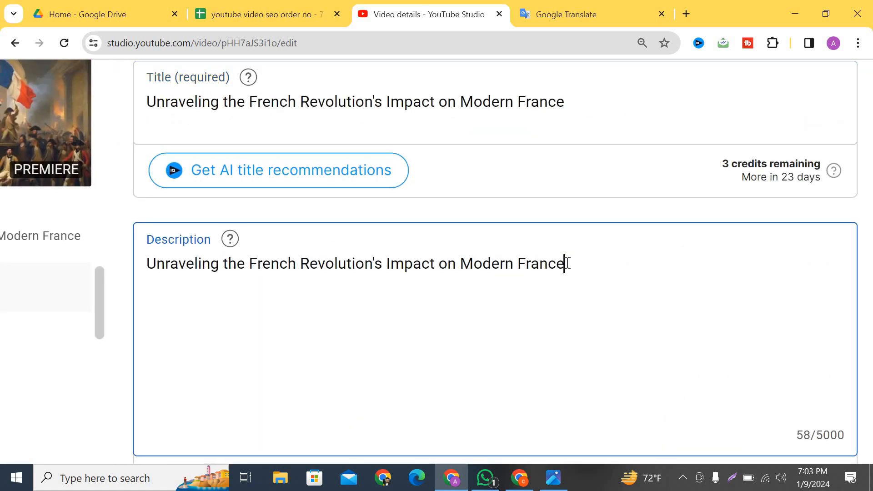
text(.)
text(| n)
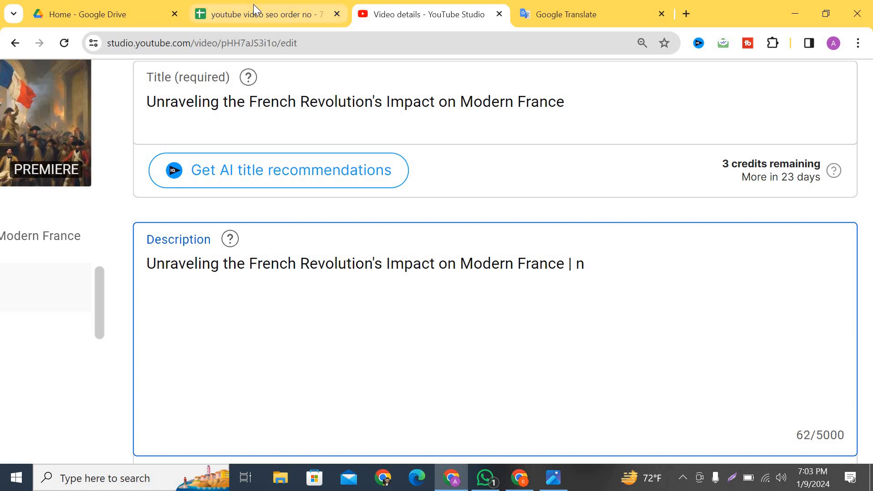
key(ctrl+Tab)
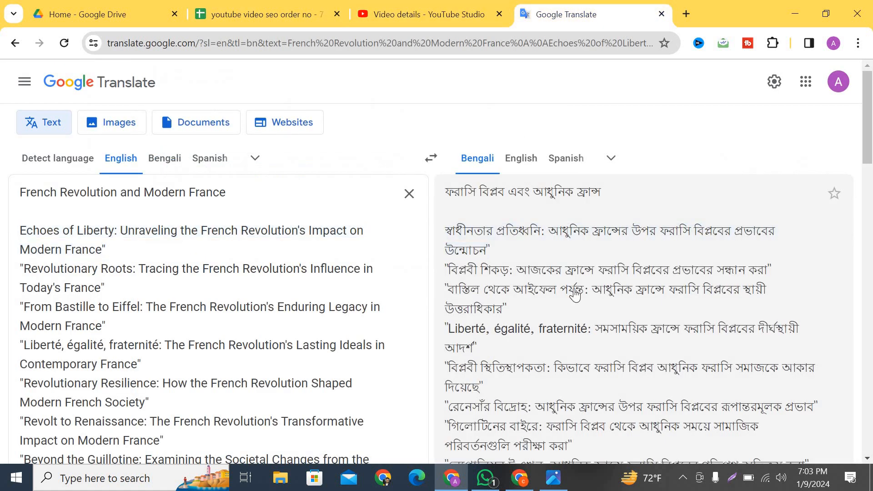
Step: Add 'The French Revolution's Enduring Legacy in Modern France' after the description's separator
scroll(619, 291, down, 1)
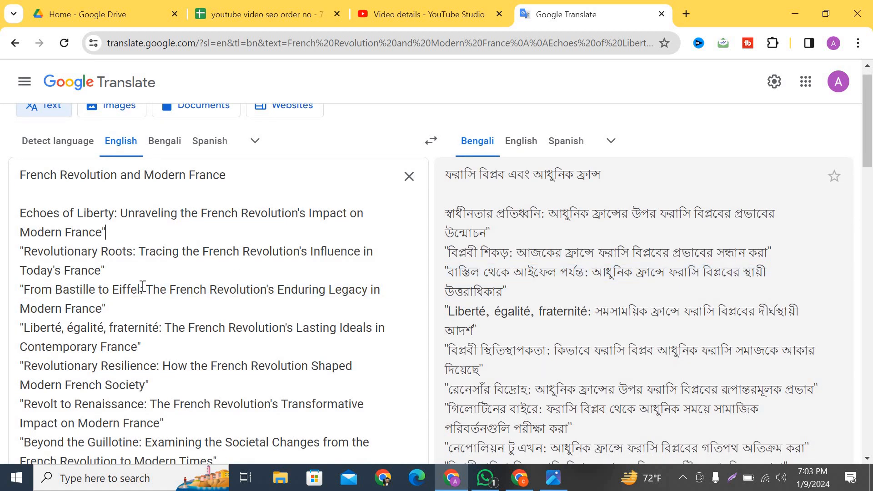
key(shift+Right)
key(shift+Down)
key(ctrl+c)
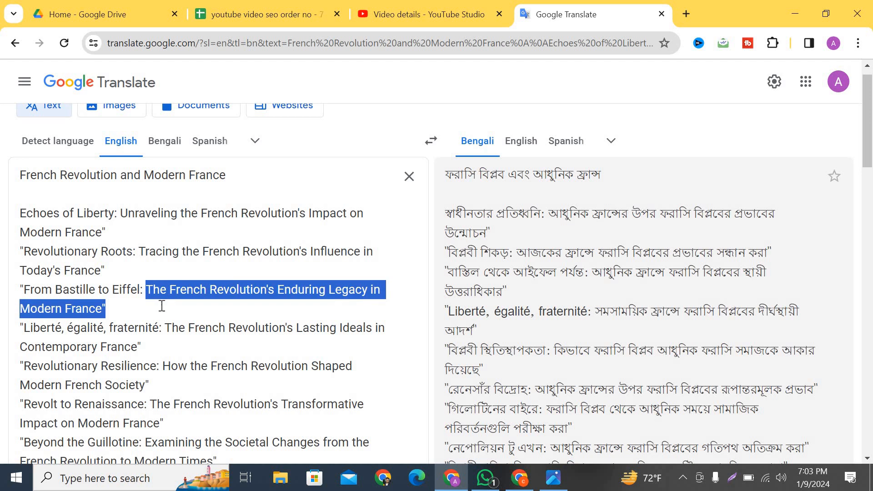
key(ctrl+2)
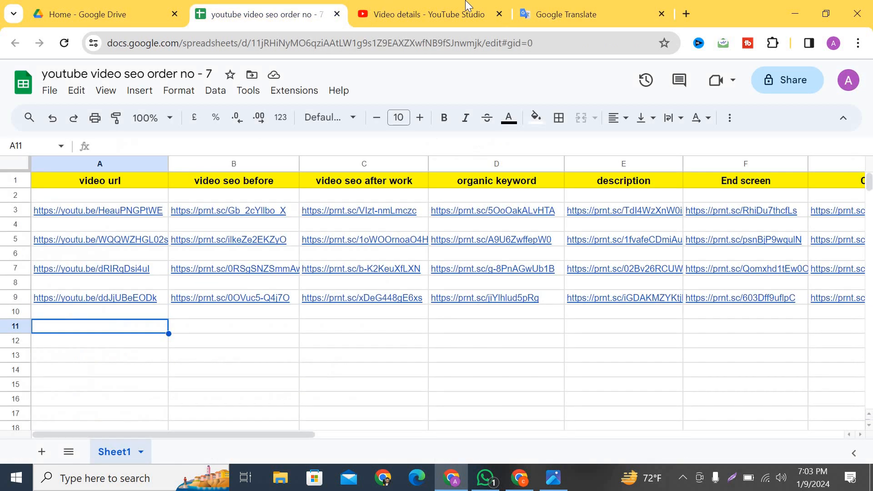
key(ctrl+3)
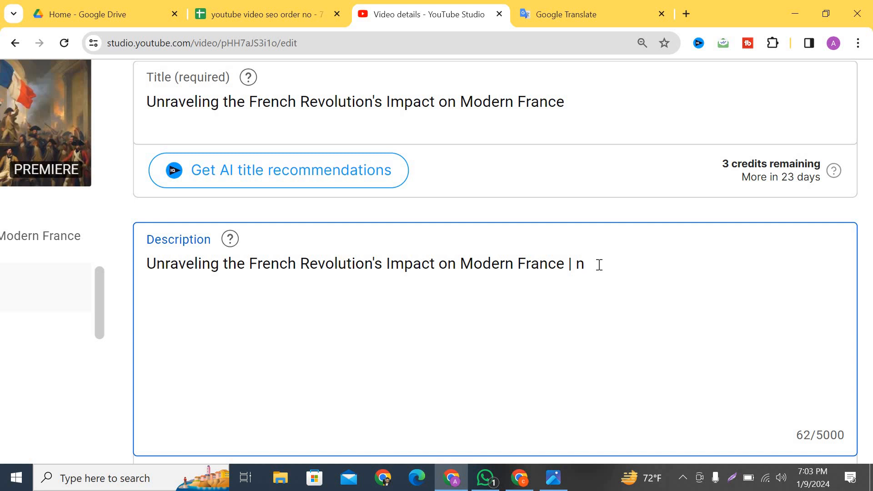
key(BackSpace)
key(ctrl+v)
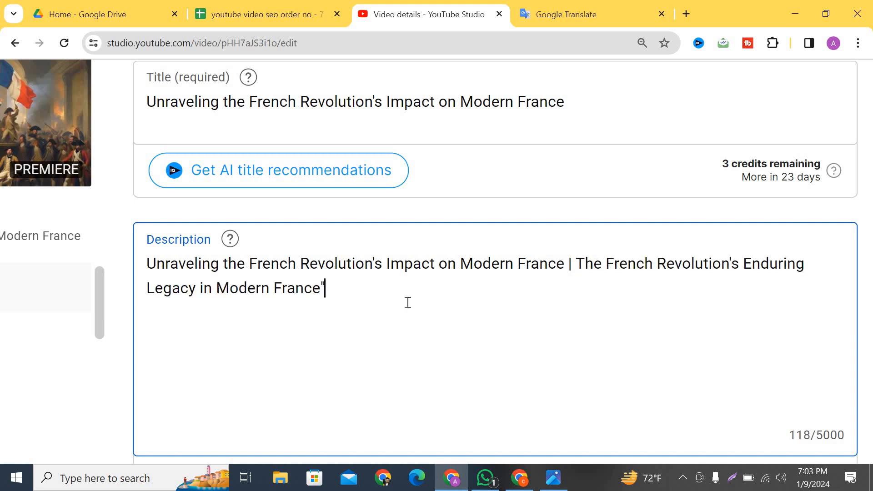
Step: Remove the description's trailing quote and paste the video link into tracker cell A11
key(BackSpace)
key(ctrl+minus)
key(ctrl+minus)
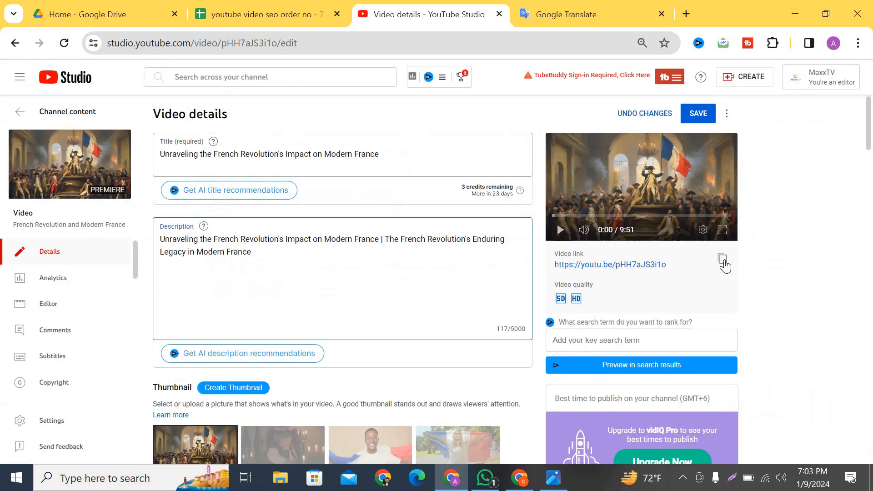
click(722, 260)
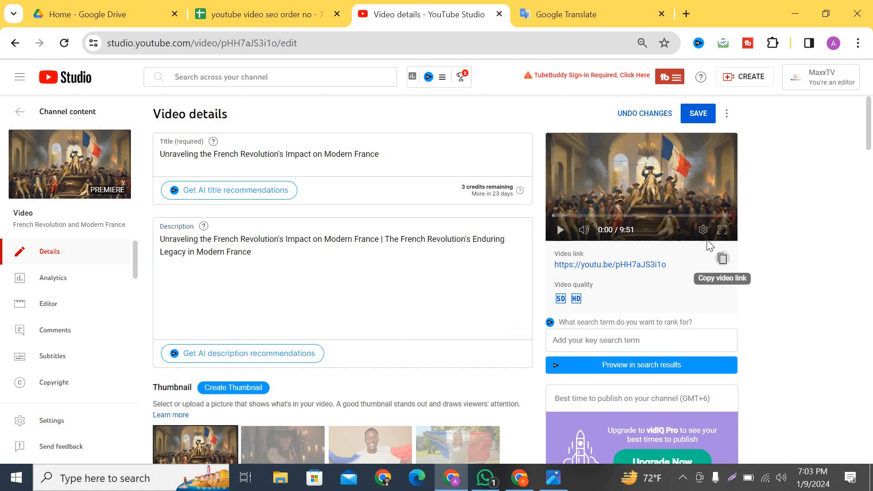
click(282, 12)
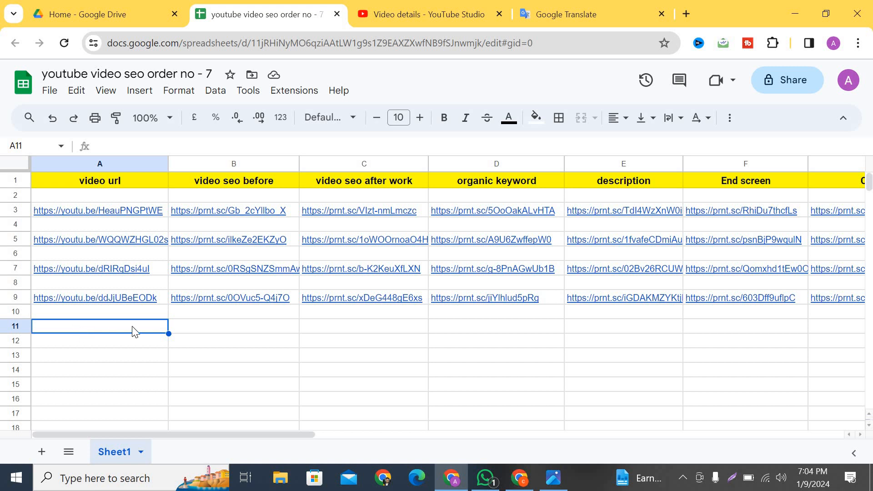
key(ctrl+v)
key(Tab)
Step: Capture the video settings with Lightshot, upload it, and paste the link into B11
click(438, 23)
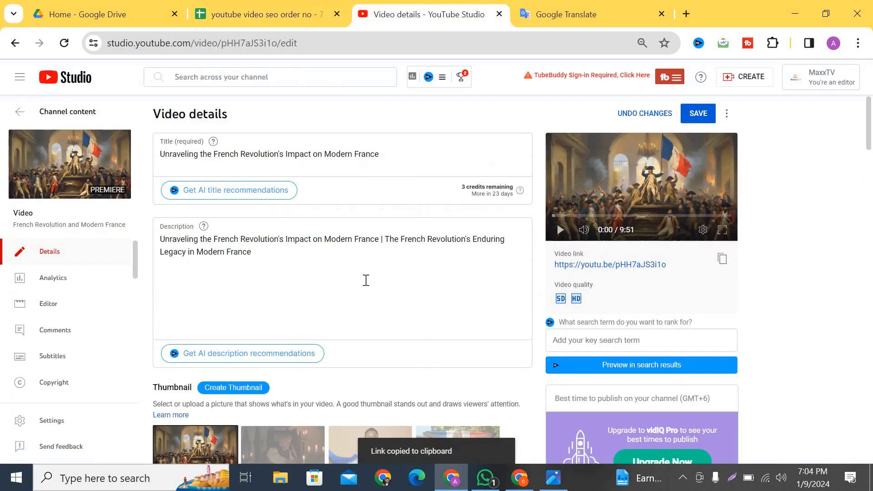
scroll(368, 282, down, 10)
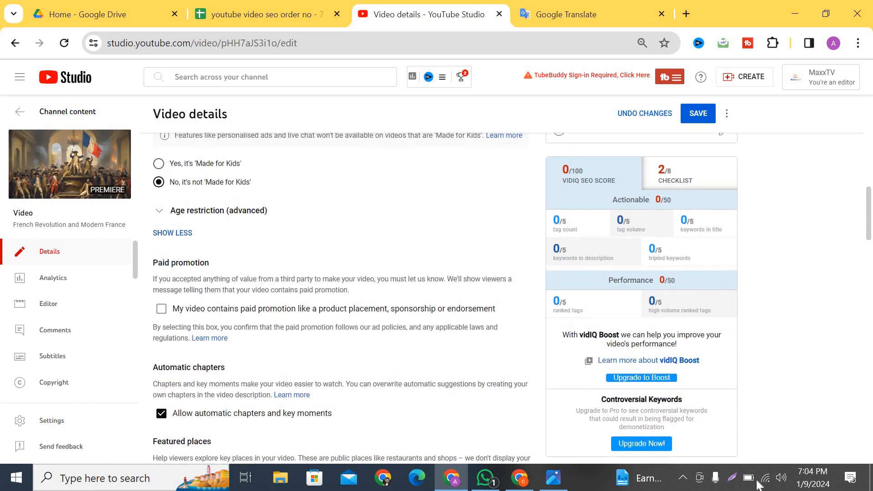
click(732, 478)
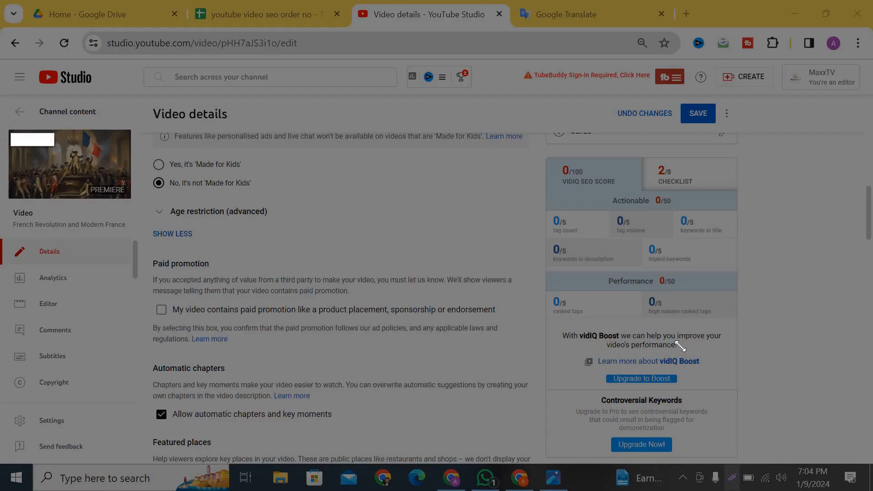
drag(7, 117, 741, 386)
click(570, 400)
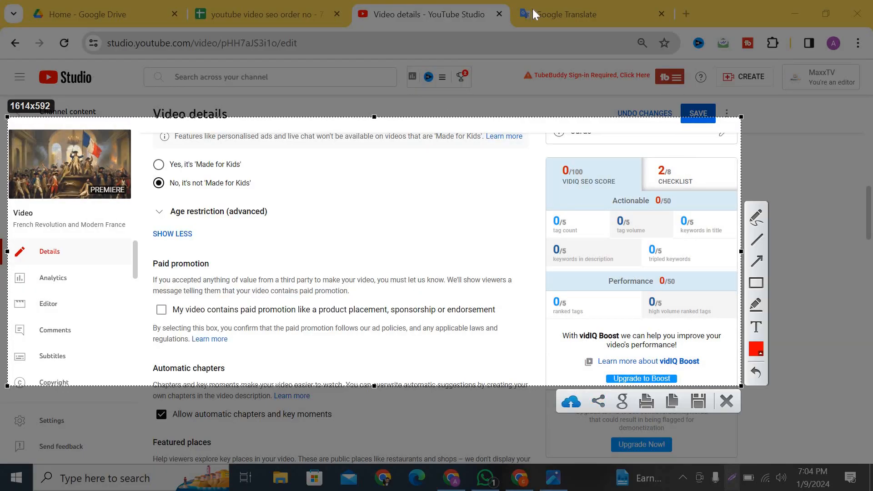
click(546, 14)
key(ctrl+2)
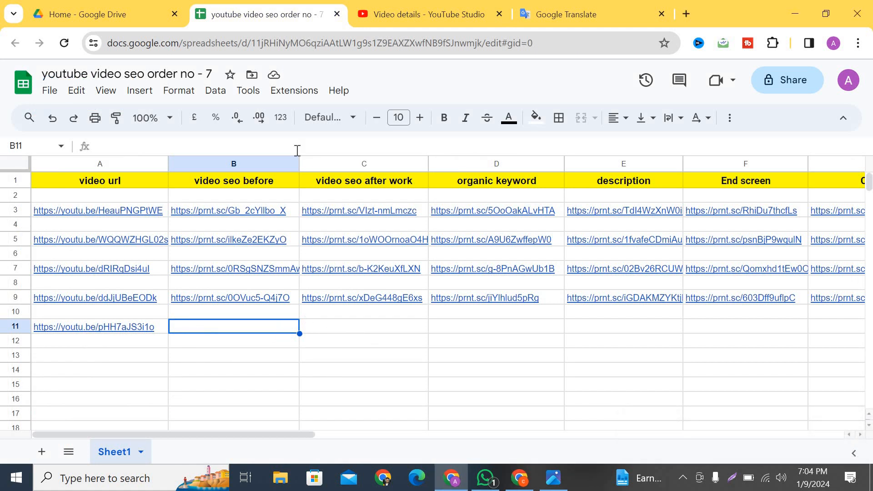
key(ctrl+v)
key(ctrl+3)
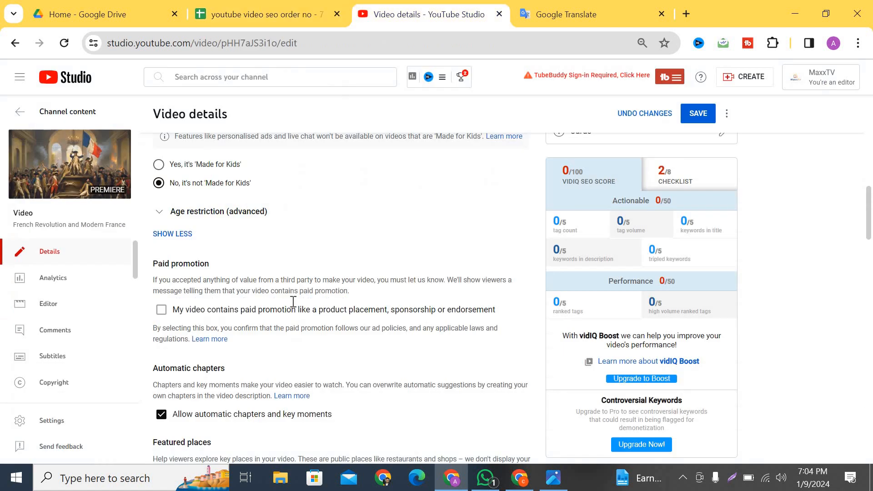
Step: Select the video title text in YouTube Studio's details page
scroll(285, 251, up, 10)
click(258, 253)
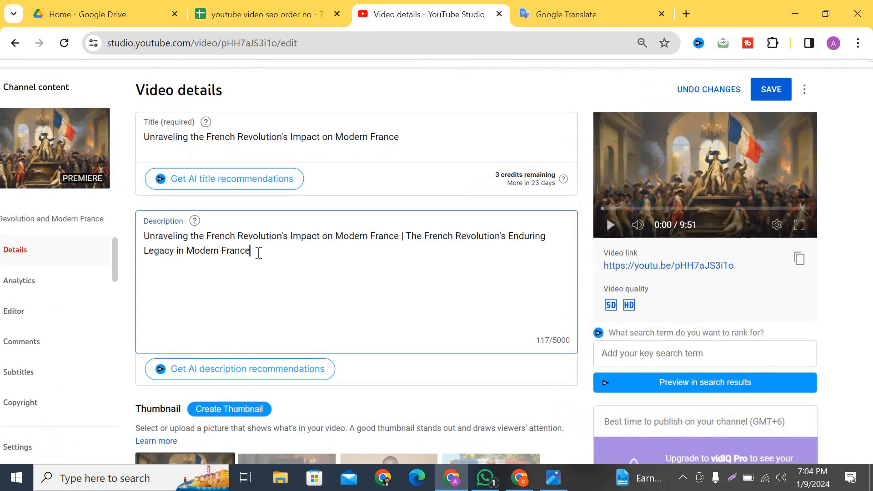
scroll(364, 170, up, 1)
drag(402, 170, 148, 164)
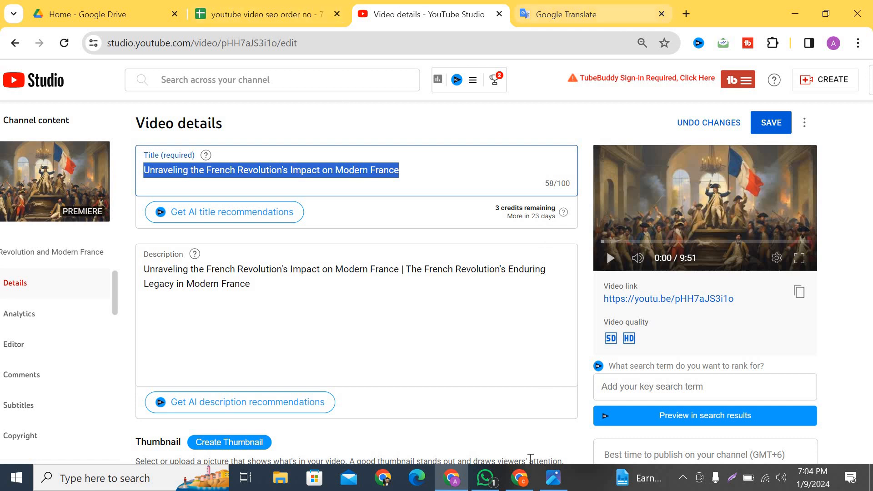
click(521, 484)
Step: Ask ChatGPT for a 400-word article on the pasted French Revolution video title
click(314, 425)
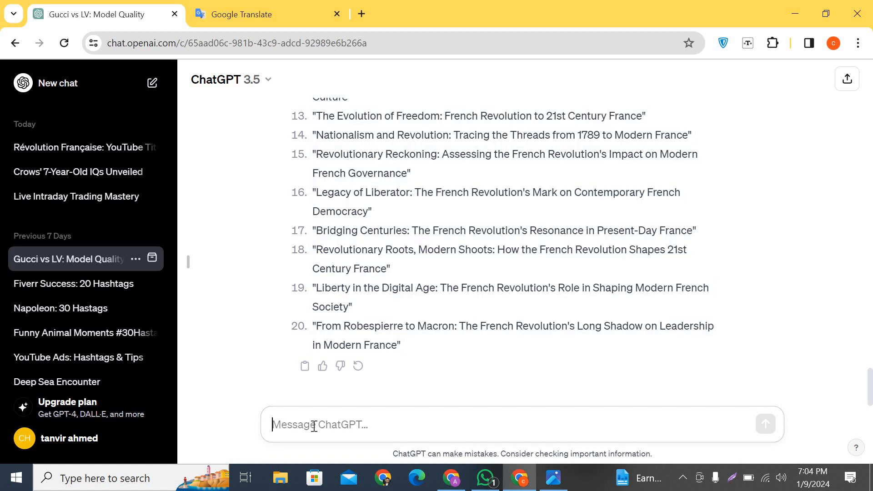
key(ctrl+v)
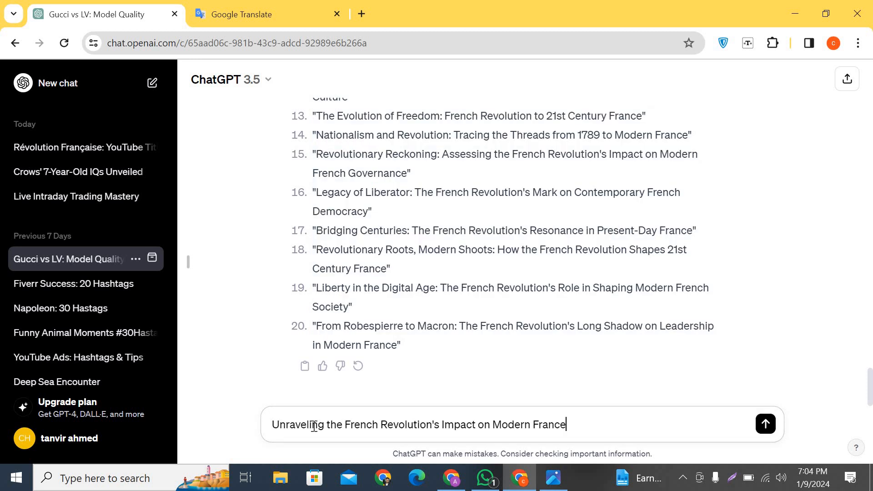
text(, need 400 word artical)
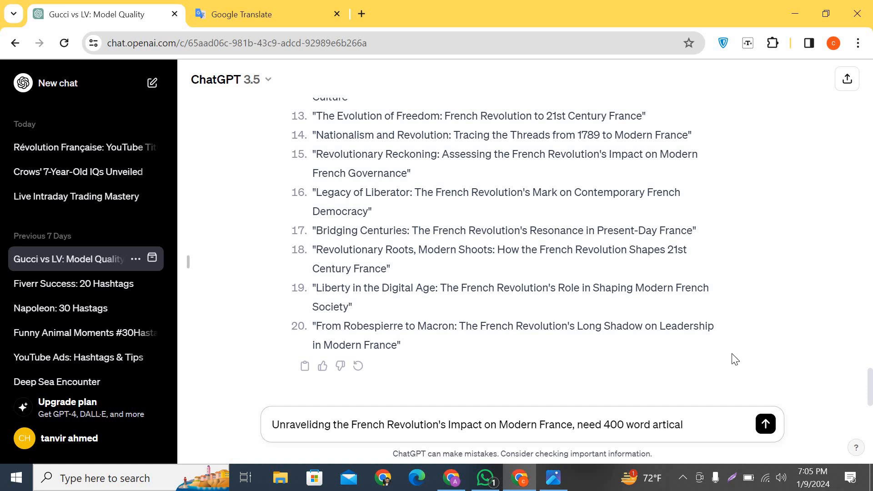
key(Return)
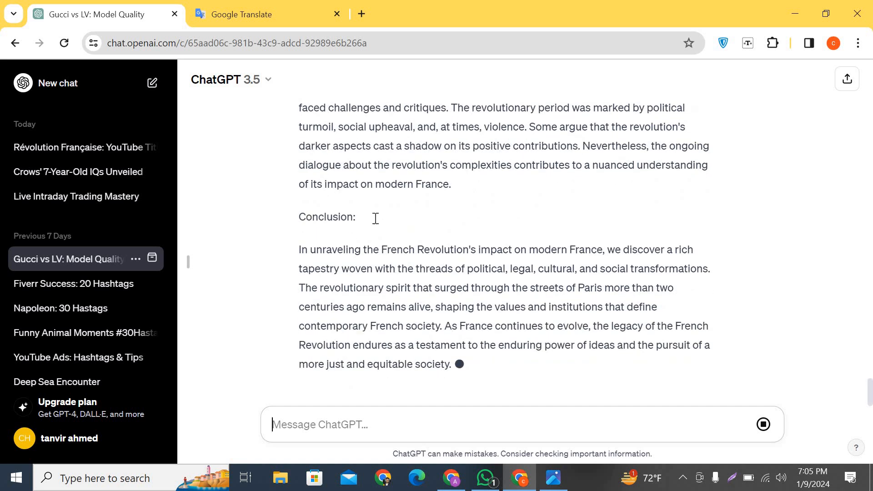
Step: Look over the generated article, then go back to the YouTube Studio description field
scroll(375, 219, up, 15)
scroll(376, 222, down, 1)
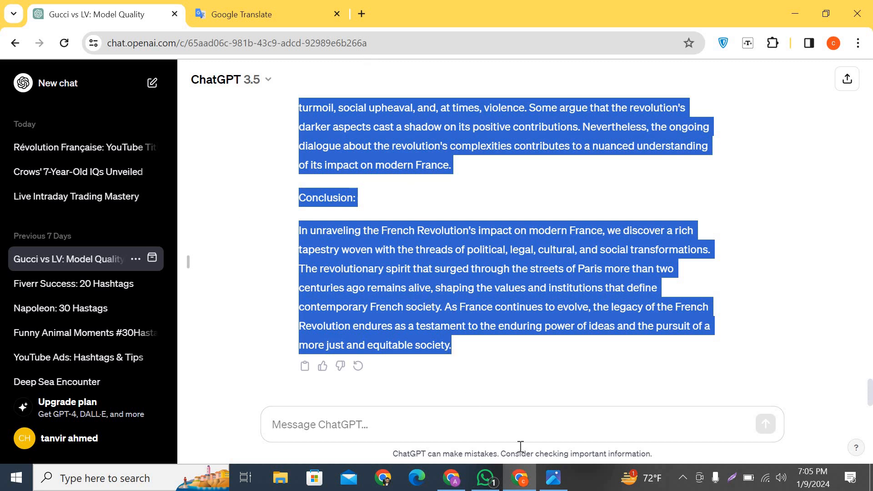
click(453, 477)
click(266, 287)
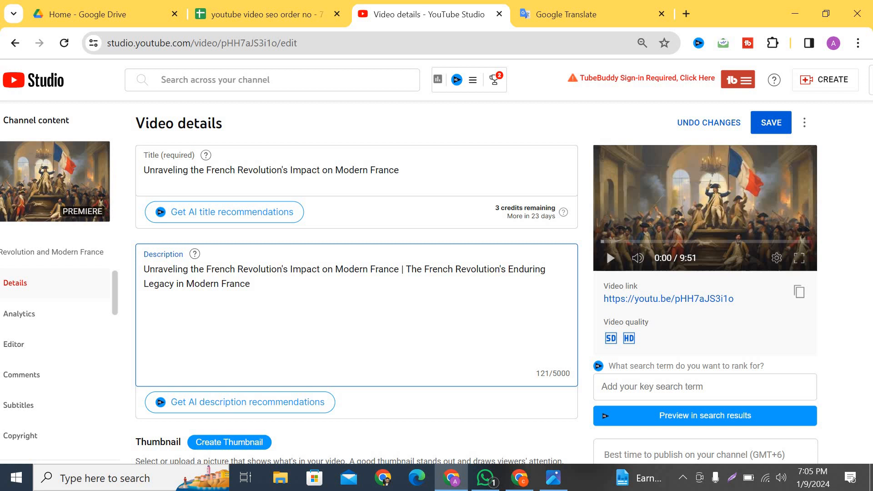
Step: Paste the article into the description and delete the 'Transformation of Political Landscape' and 'Legal and Social Reforms' headings
key(ctrl+v)
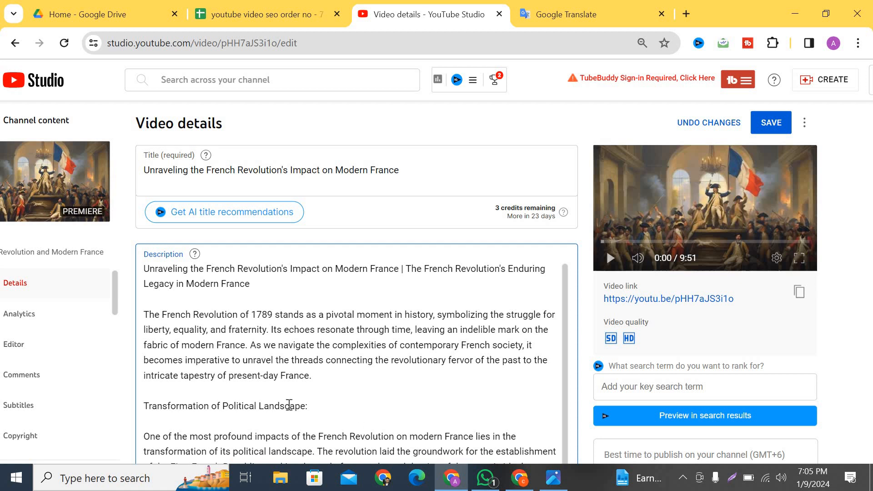
drag(180, 405, 155, 403)
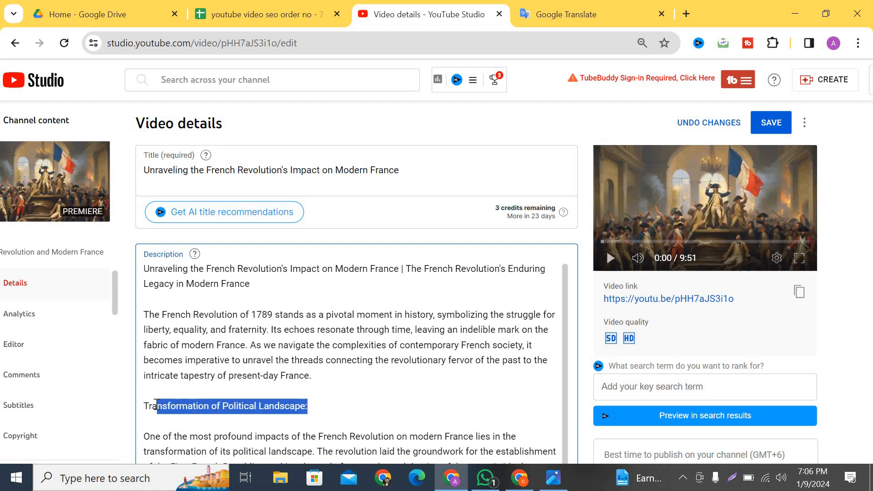
key(BackSpace)
key(BackSpace)
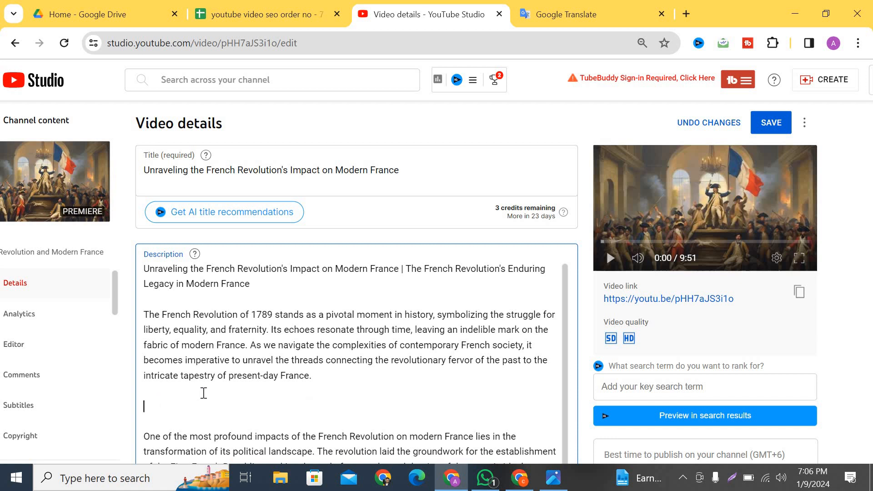
scroll(201, 392, down, 4)
drag(255, 347, 152, 347)
key(BackSpace)
key(BackSpace)
key(BackSpace)
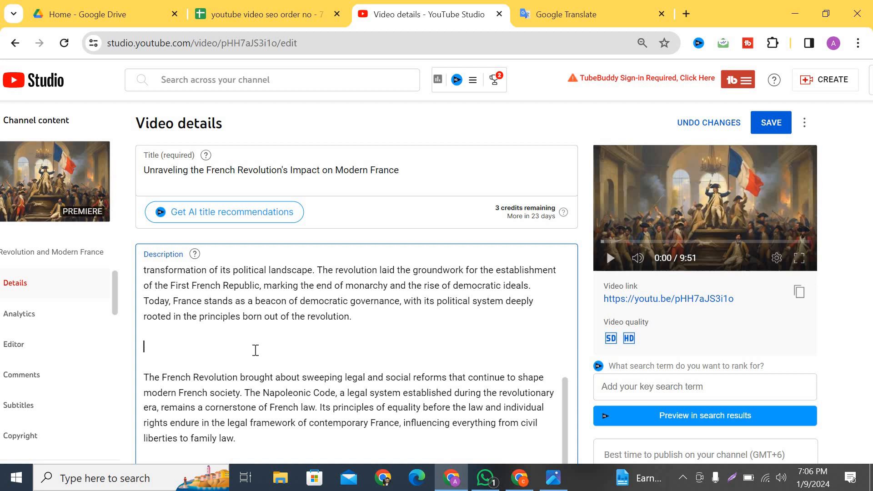
Step: Select the full video title to copy it
scroll(417, 308, down, 10)
scroll(417, 308, up, 15)
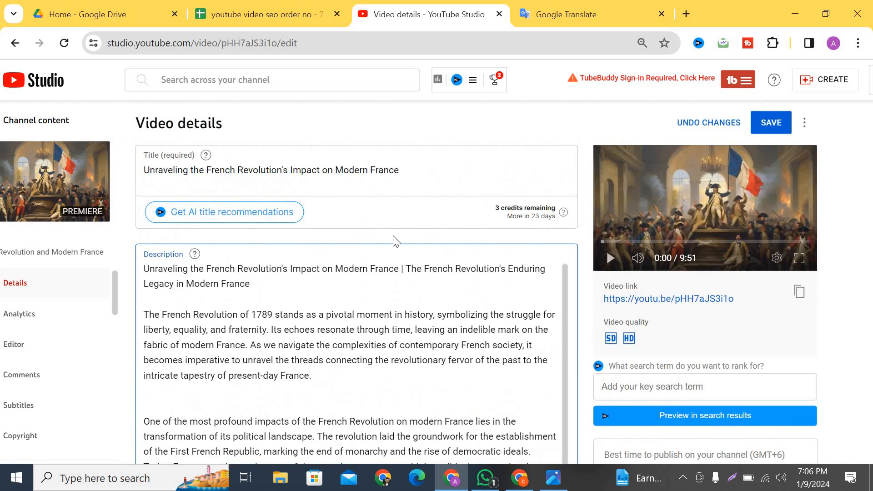
drag(408, 169, 142, 175)
key(ctrl+c)
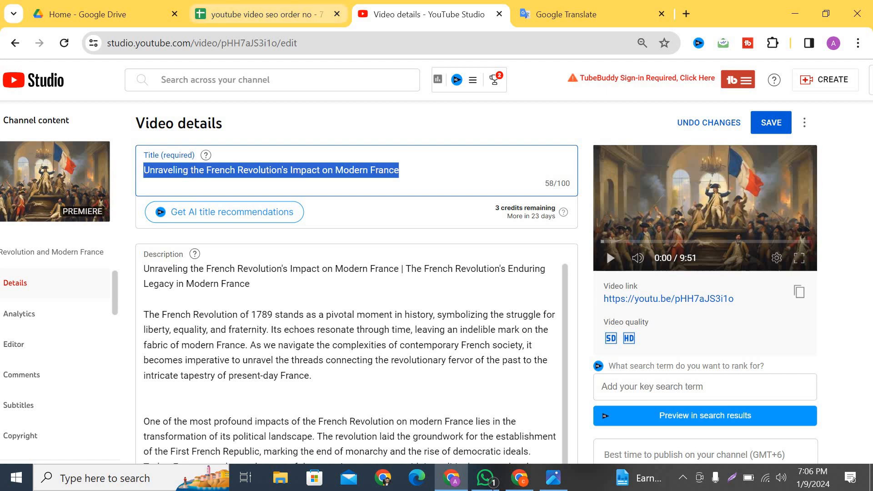
Step: Ask ChatGPT for 30 hashtags for the pasted French Revolution video title
key(alt+Tab)
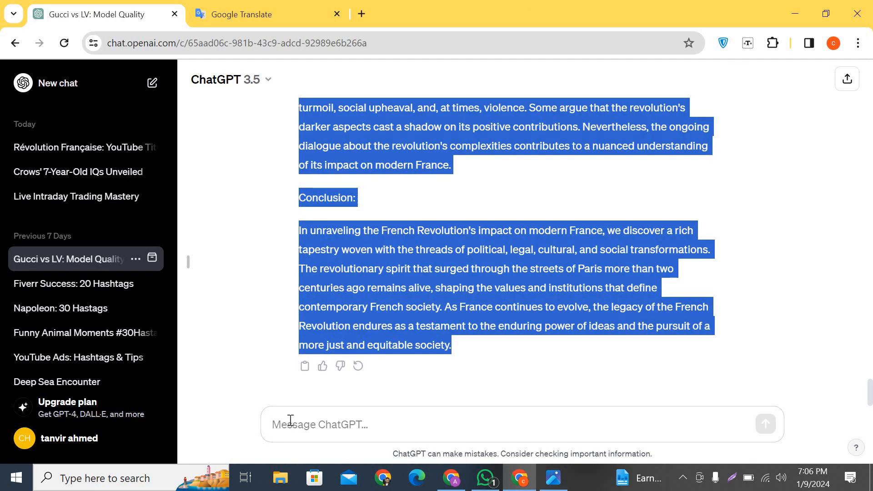
click(290, 420)
key(ctrl+v)
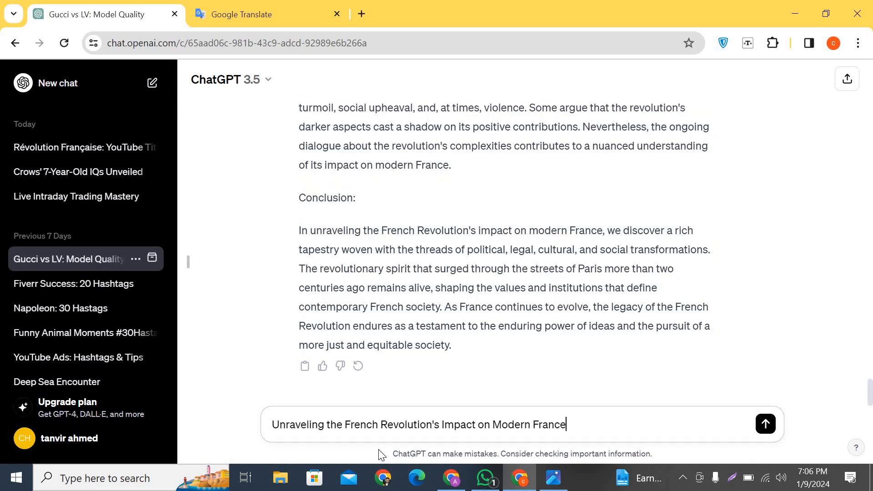
text(, need 3)
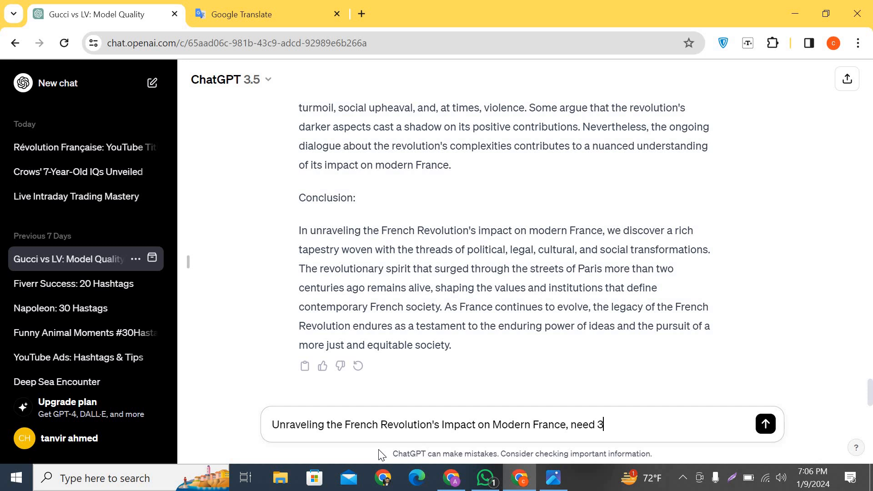
text(ags)
key(Return)
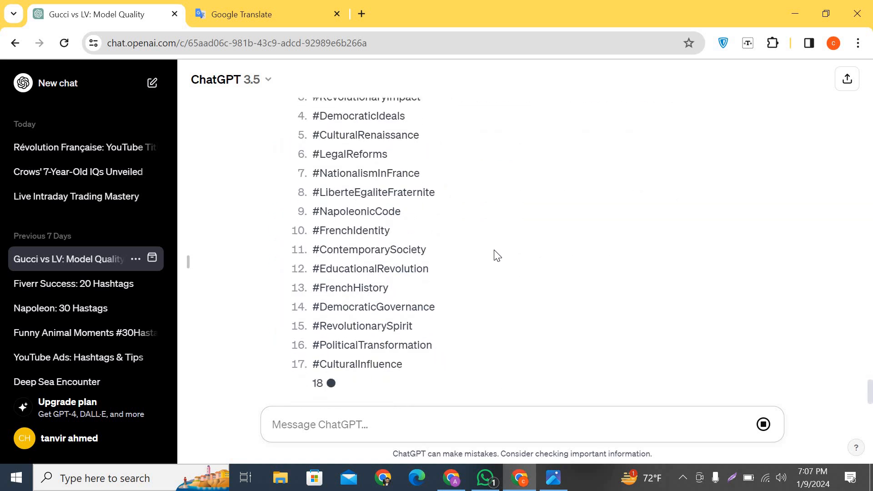
Step: Select and copy the hashtag list, then return to YouTube Studio's video details
scroll(498, 254, up, 4)
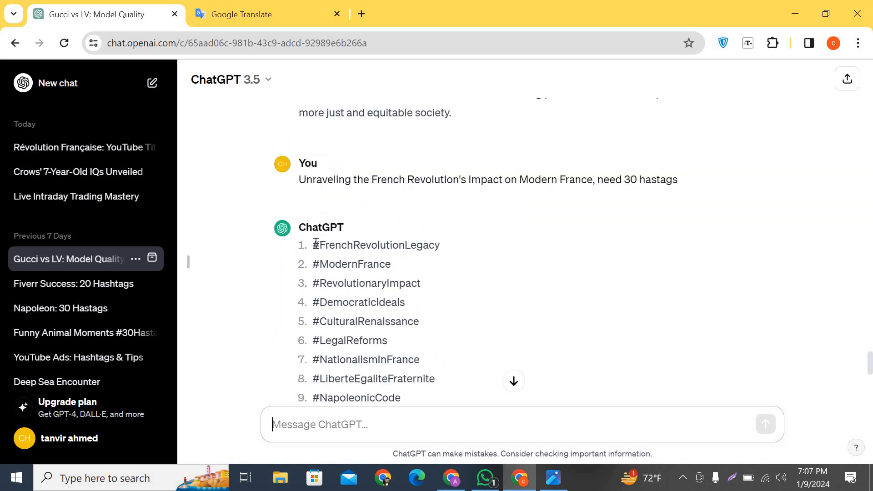
drag(359, 327, 451, 357)
scroll(363, 346, down, 10)
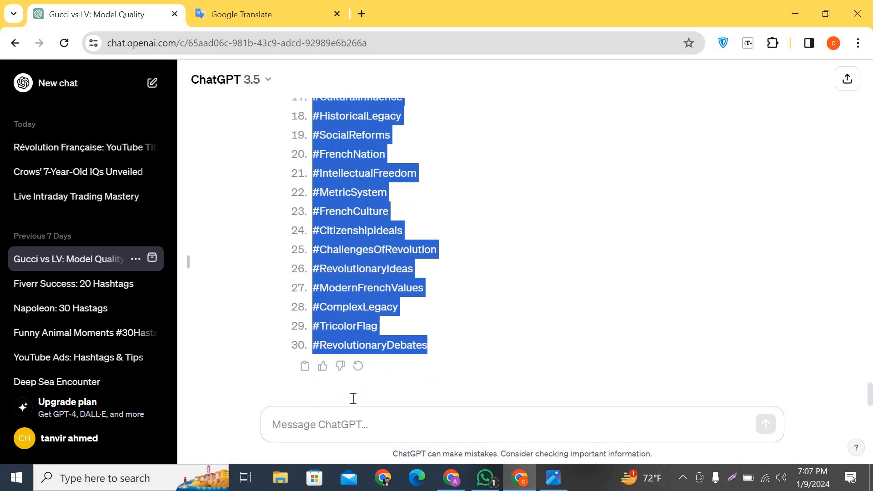
key(alt+Tab)
scroll(353, 301, down, 5)
scroll(353, 301, down, 10)
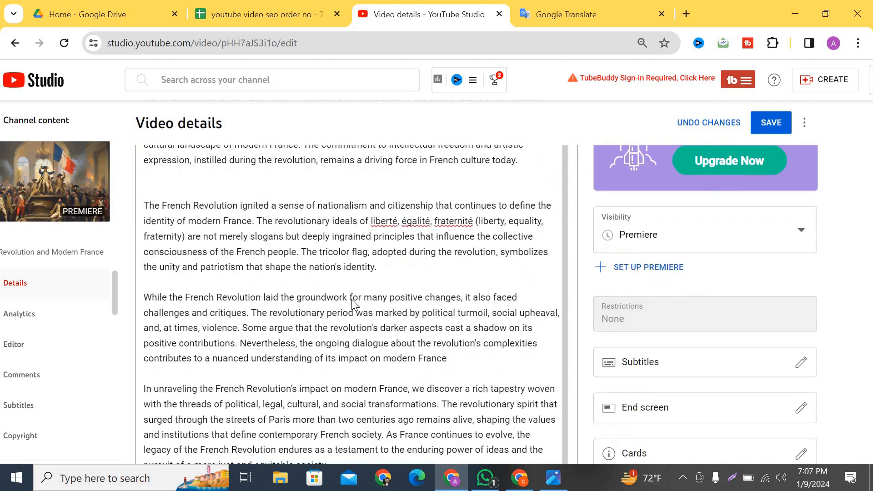
Step: Paste the hashtag list at the end of the description
scroll(173, 237, up, 3)
click(174, 241)
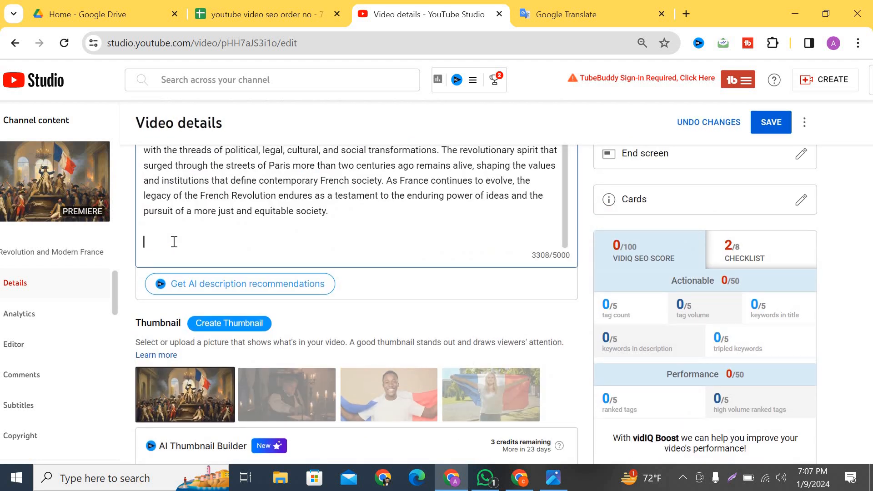
scroll(151, 247, up, 3)
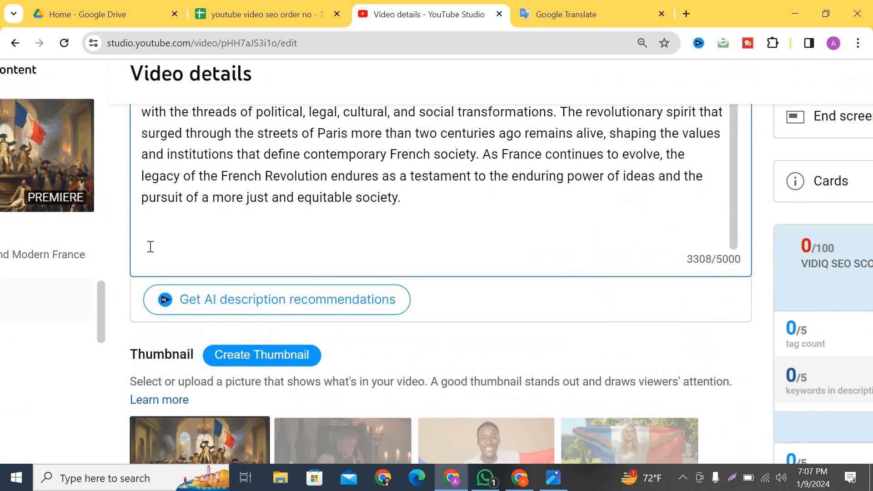
scroll(151, 247, down, 3)
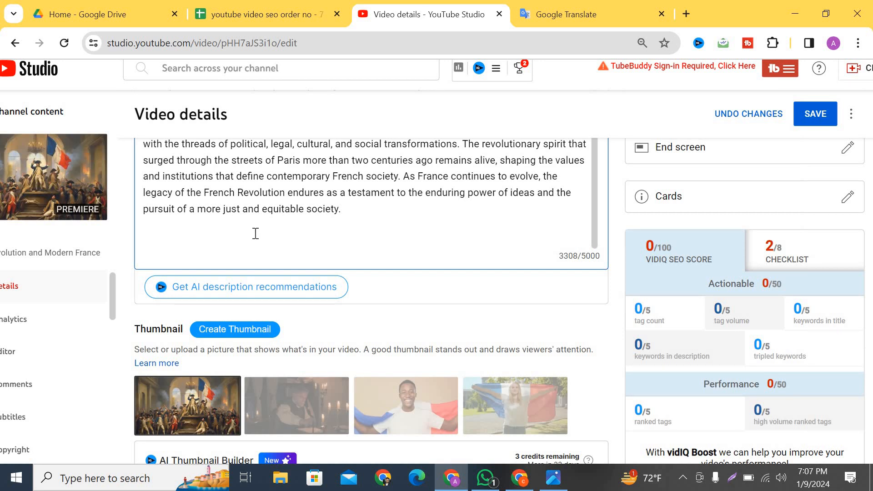
text(#FrenchRevolutionLegacy #ModernFrance #RevolutionaryImpact #DemocraticIdeals #CulturalRenaissance #LegalReforms #NationalismInFrance)
Step: Join the hashtag lines, #ModernFrance through #NationalismInFrance, onto shared lines
scroll(140, 218, up, 2)
scroll(136, 216, up, 2)
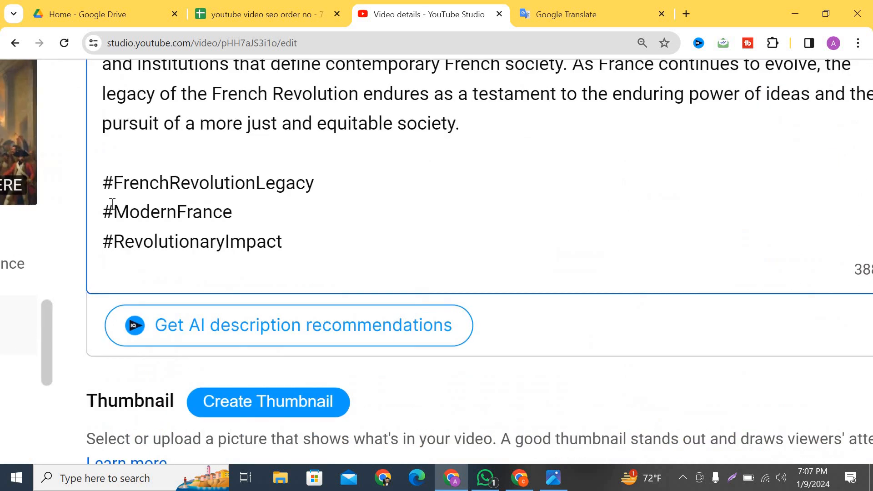
click(108, 206)
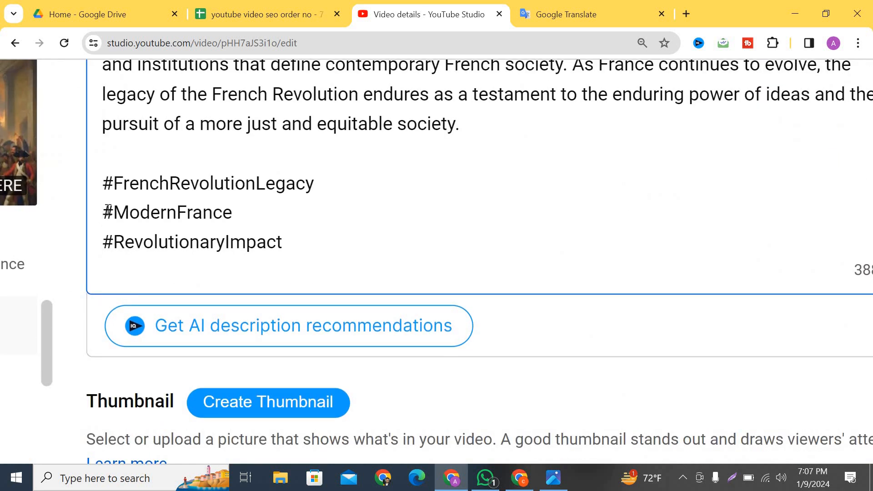
key(BackSpace)
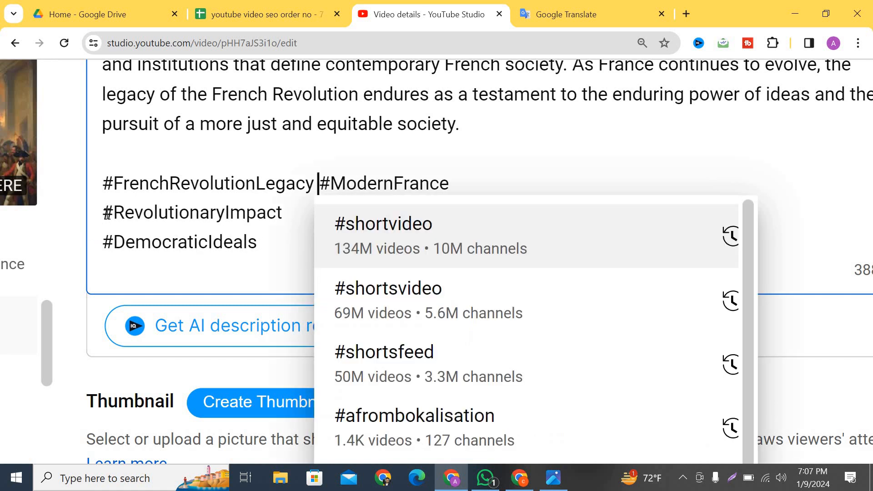
click(108, 213)
key(BackSpace)
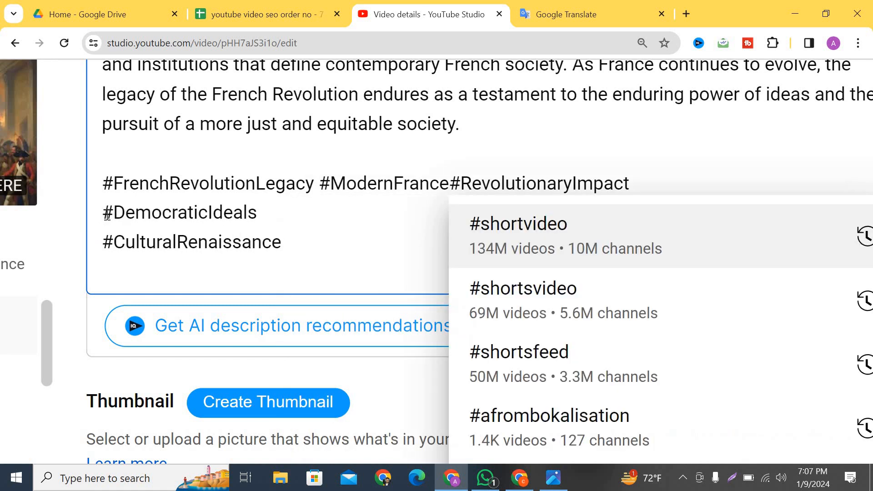
click(108, 212)
key(BackSpace)
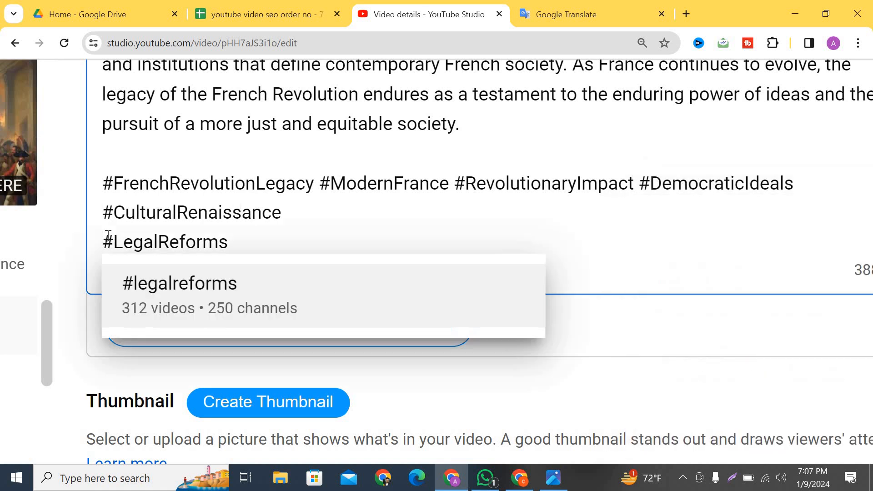
key(BackSpace)
click(108, 235)
key(BackSpace)
click(108, 239)
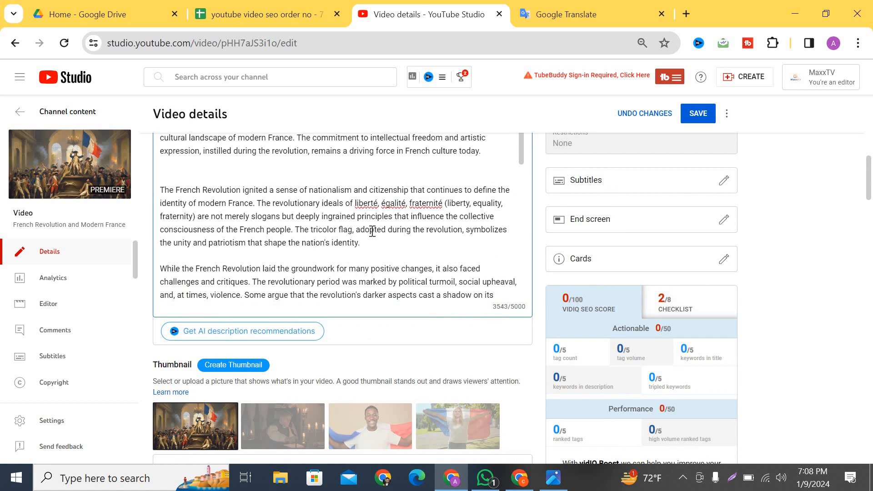
scroll(269, 261, down, 5)
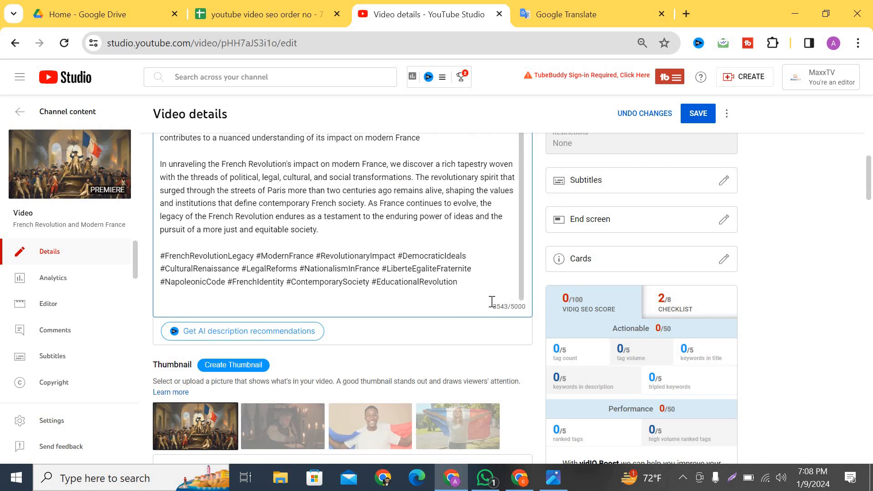
scroll(493, 302, up, 5)
scroll(364, 319, up, 1)
scroll(364, 320, up, 4)
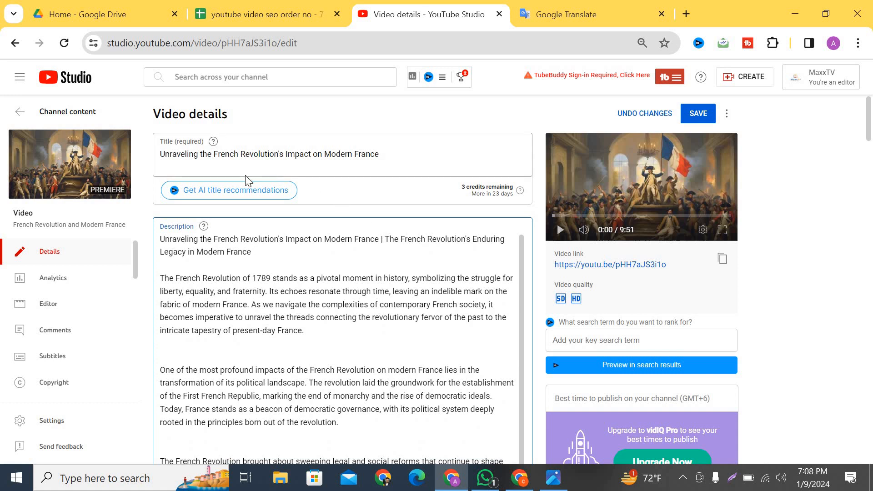
Step: Add 'Unraveling the French Revolution's' from the title as a tag
scroll(244, 175, up, 3)
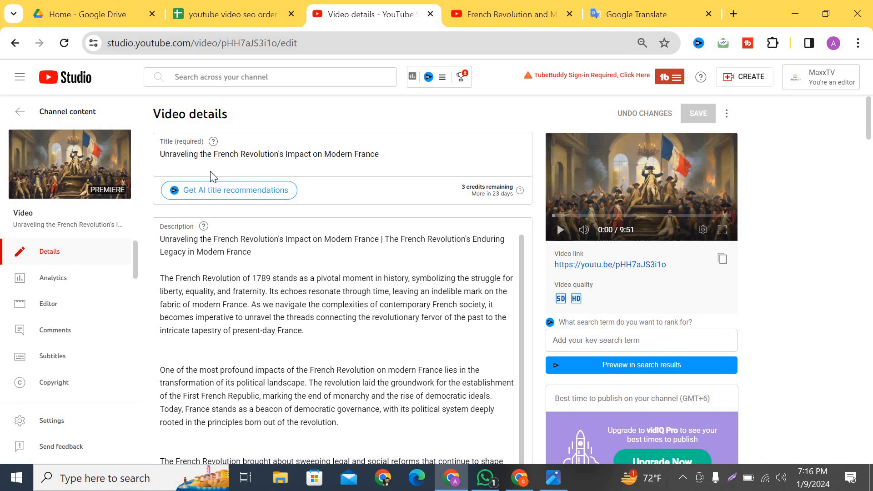
scroll(214, 176, up, 3)
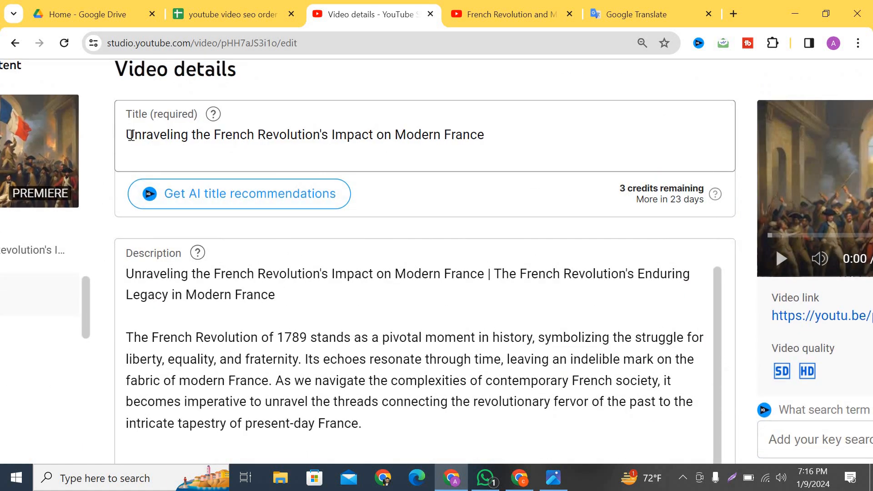
drag(126, 135, 332, 134)
key(ctrl+c)
scroll(508, 236, down, 10)
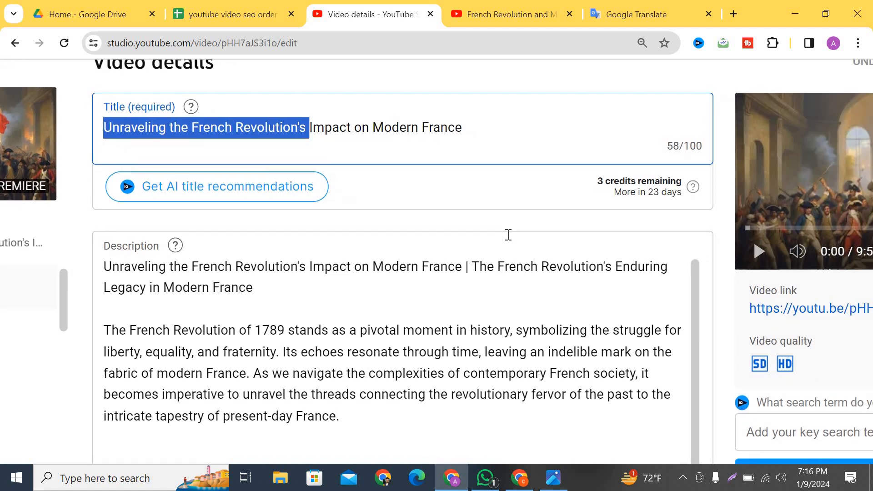
scroll(508, 237, down, 15)
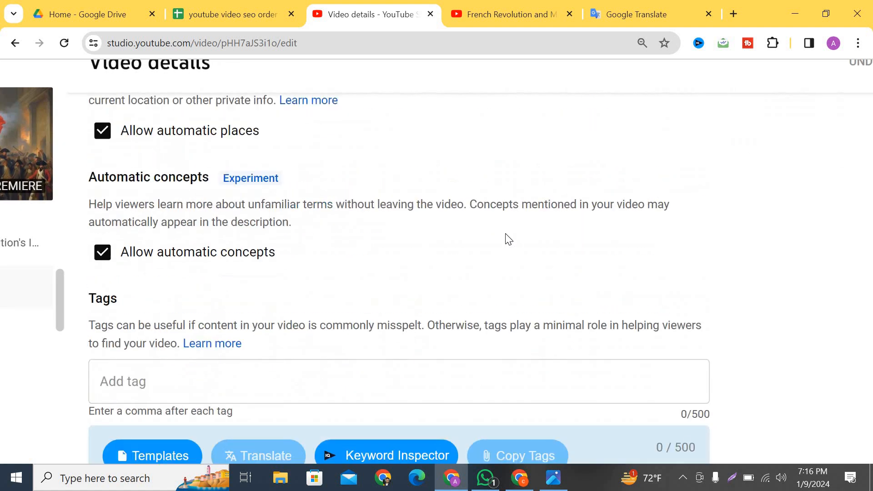
click(359, 213)
key(ctrl+v)
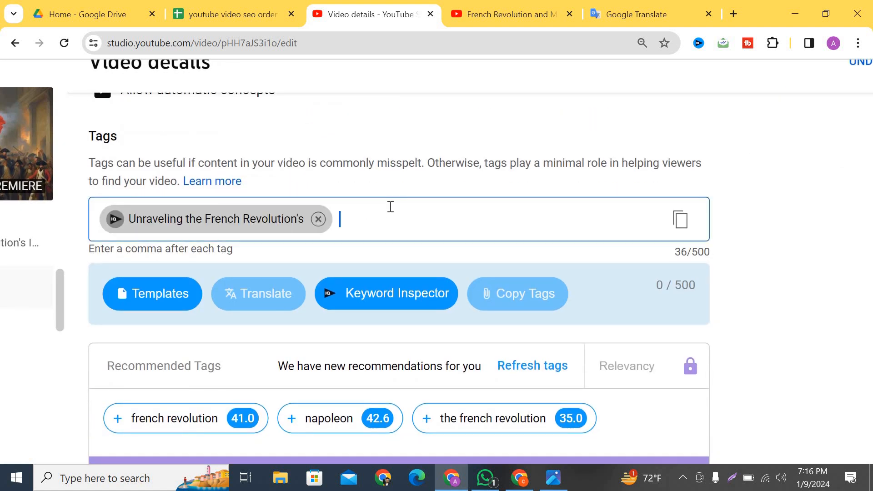
Step: Add 'the French Revolution's Impact on Modern France' from the title as a tag
scroll(160, 199, down, 5)
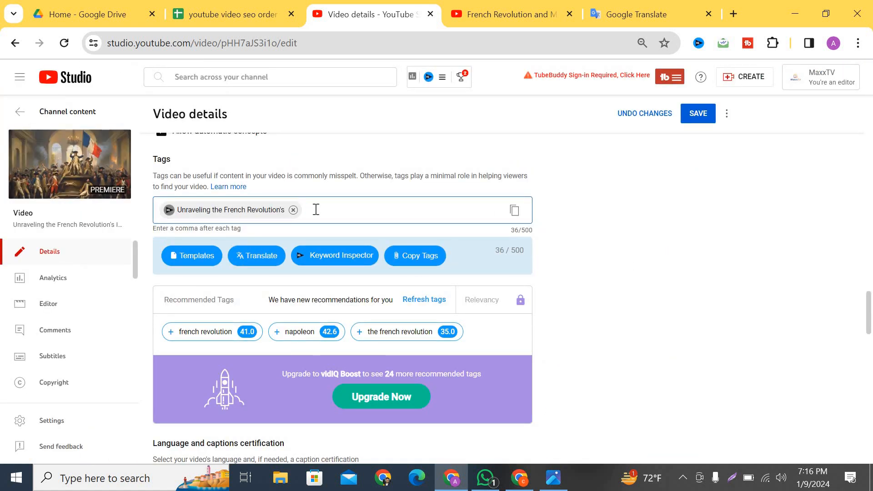
scroll(316, 211, up, 5)
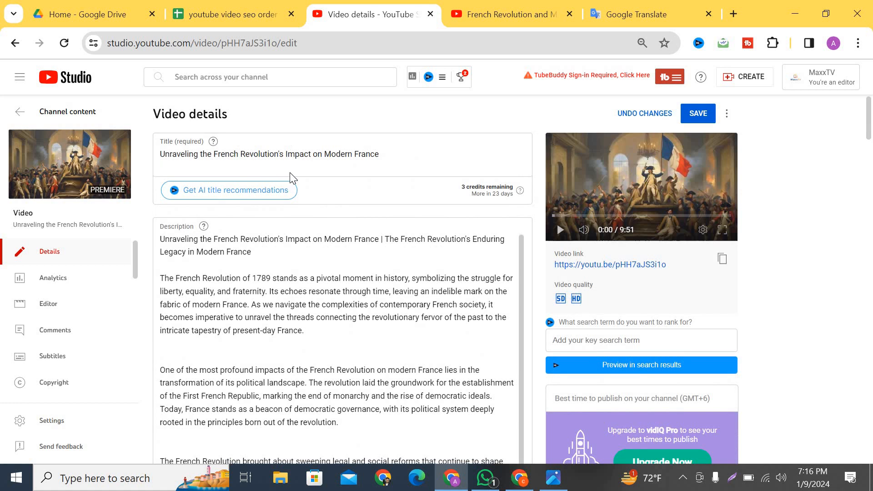
scroll(287, 148, up, 5)
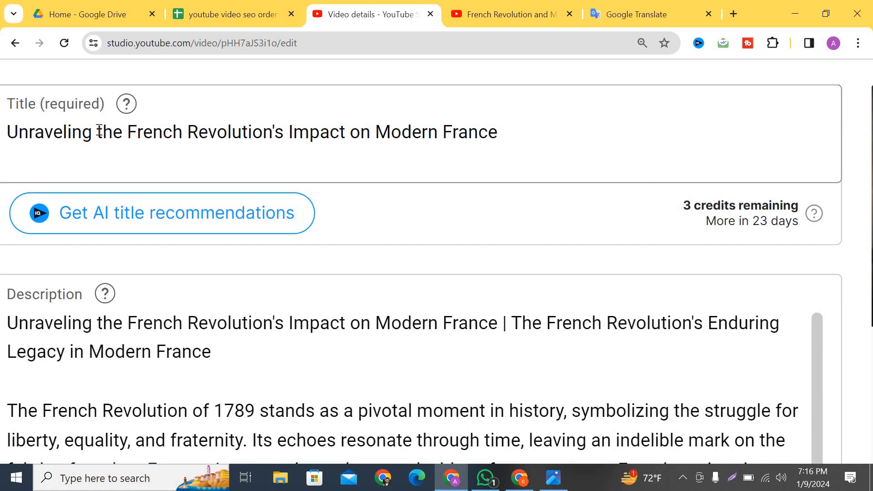
drag(475, 117, 501, 131)
key(ctrl+c)
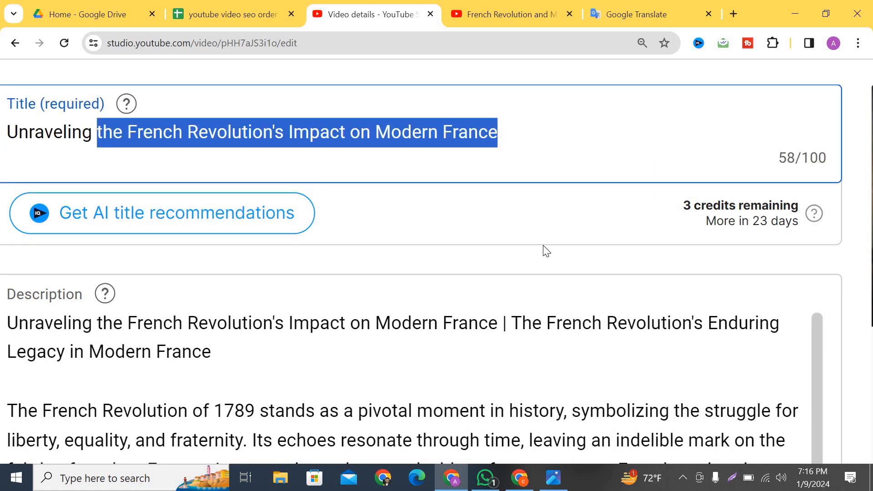
scroll(367, 321, down, 5)
scroll(366, 320, down, 10)
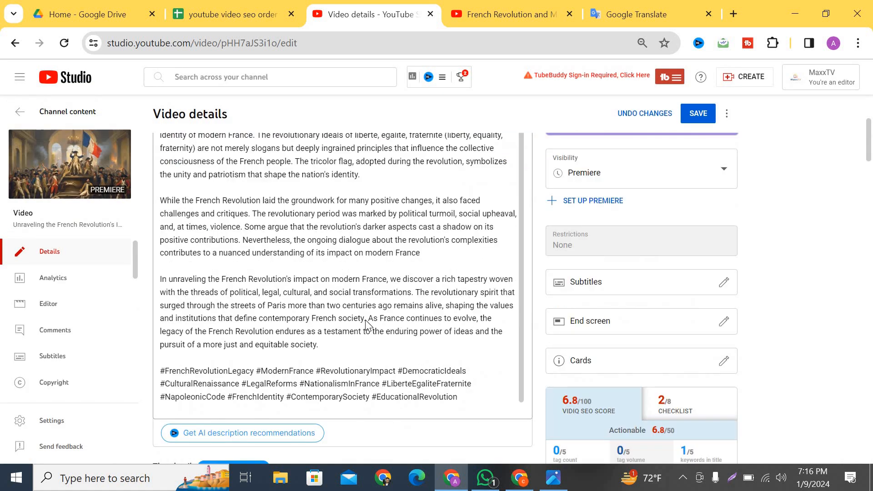
scroll(366, 321, down, 10)
click(318, 262)
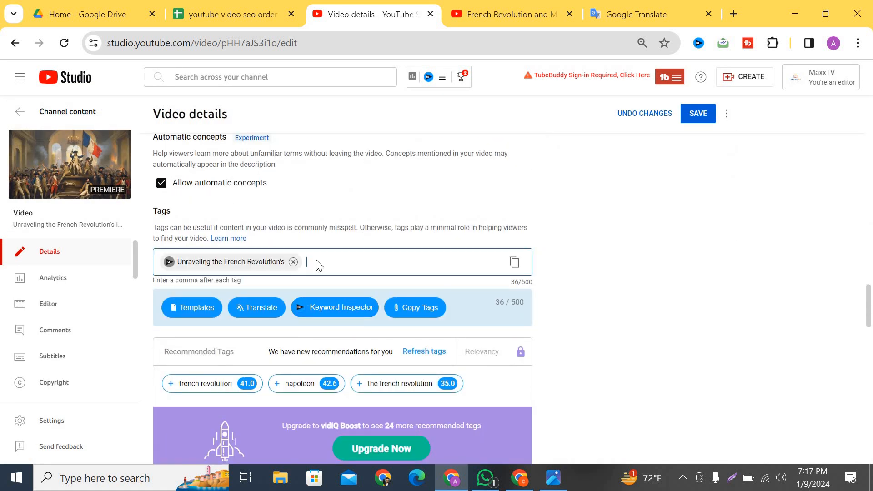
key(ctrl+v)
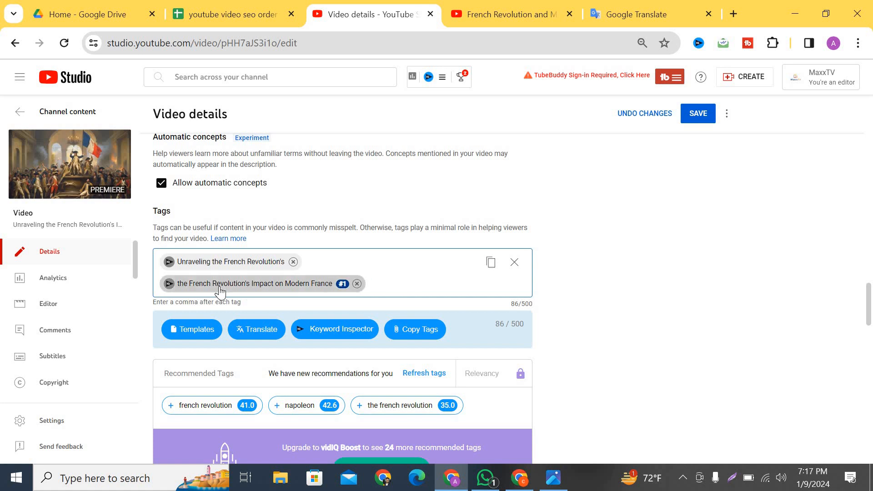
scroll(218, 293, up, 5)
scroll(408, 285, down, 3)
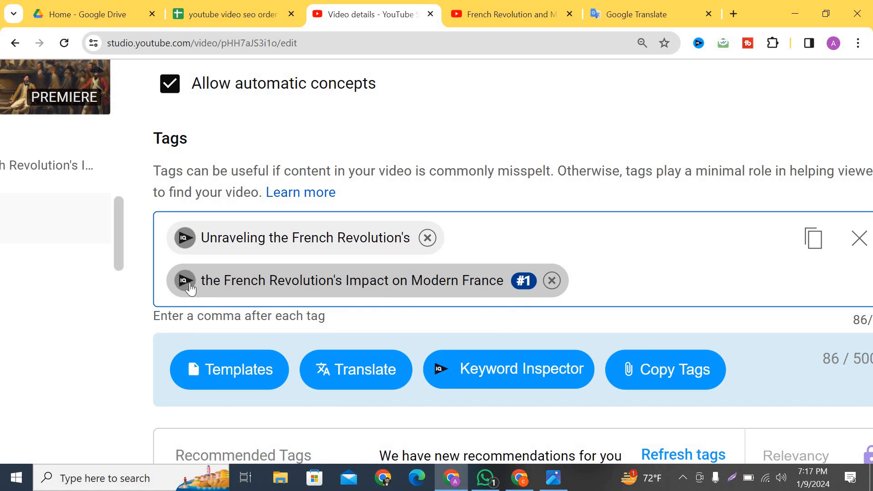
Step: Add the vidIQ keyword 'the french revolution's impact on modern france' as a tag
scroll(280, 285, down, 3)
click(280, 285)
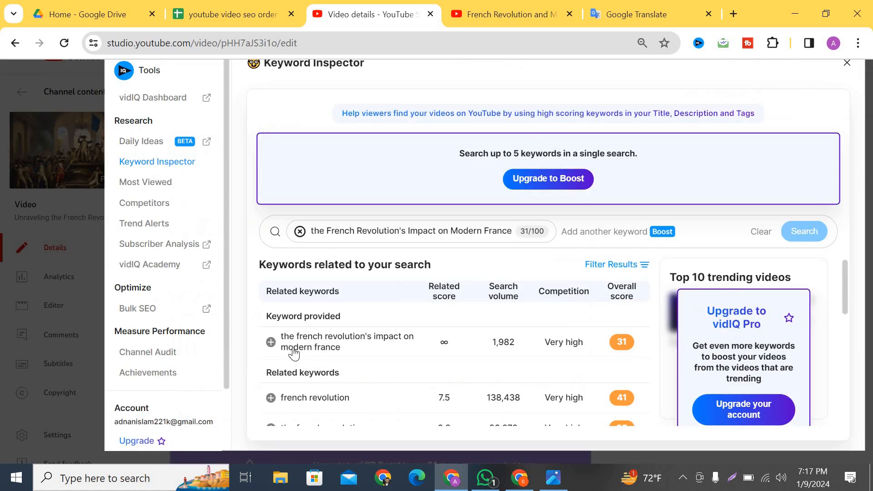
click(271, 342)
scroll(340, 369, down, 2)
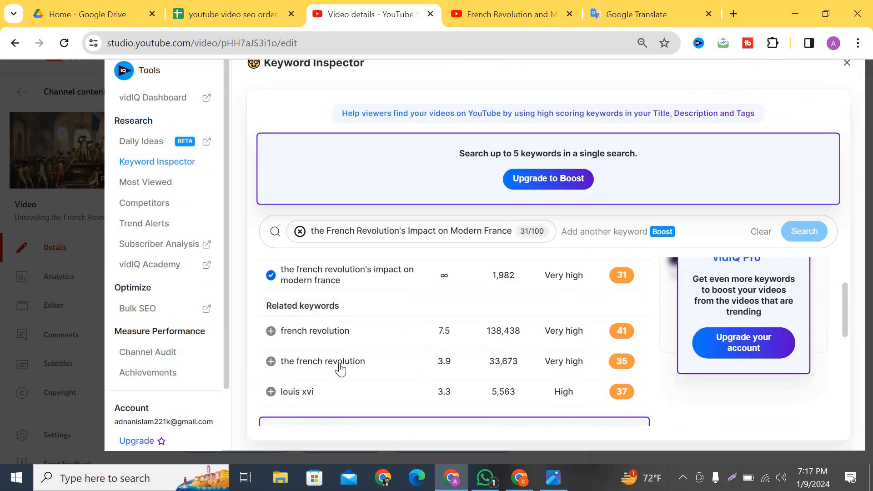
scroll(340, 369, up, 3)
scroll(340, 322, down, 2)
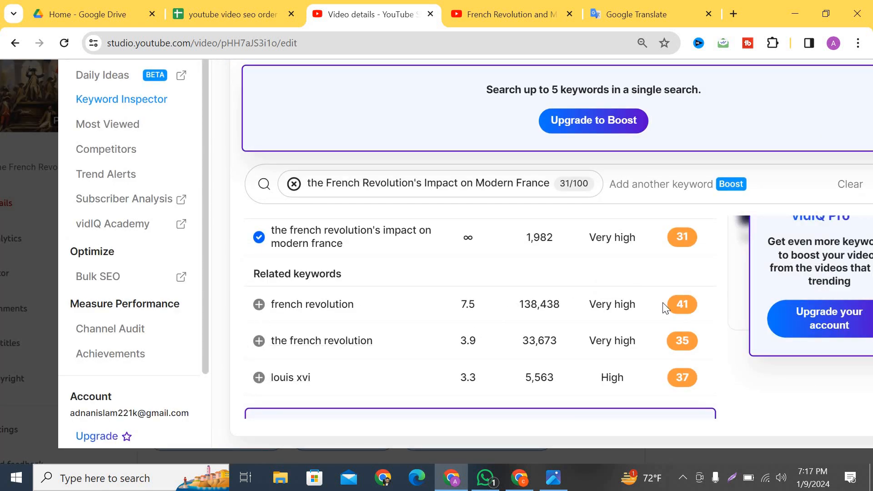
scroll(453, 274, down, 3)
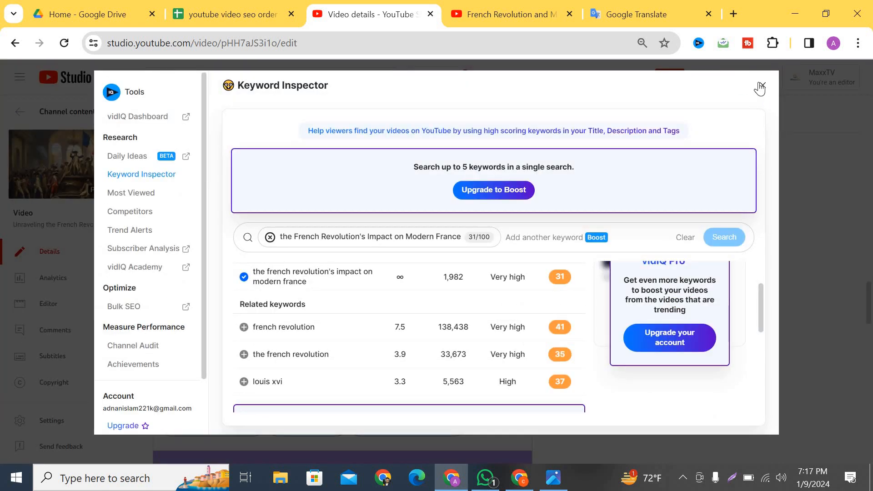
click(763, 85)
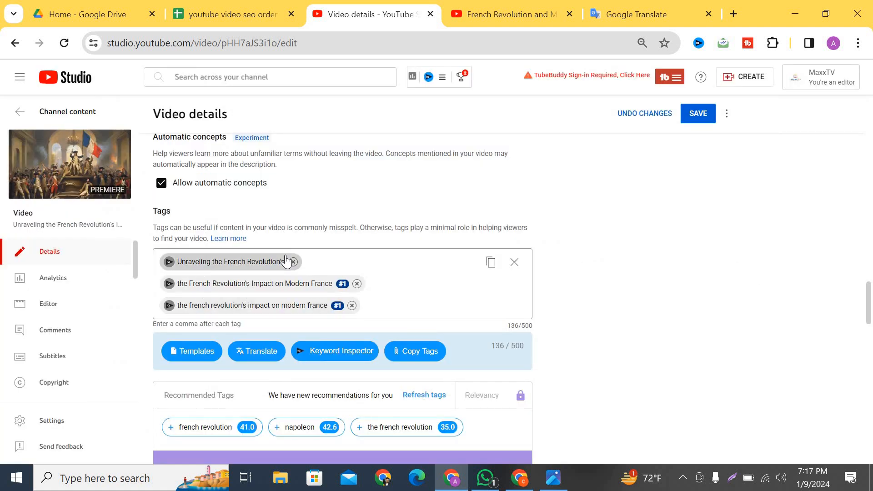
Step: Add 'French' from the title as a new tag
scroll(298, 246, up, 20)
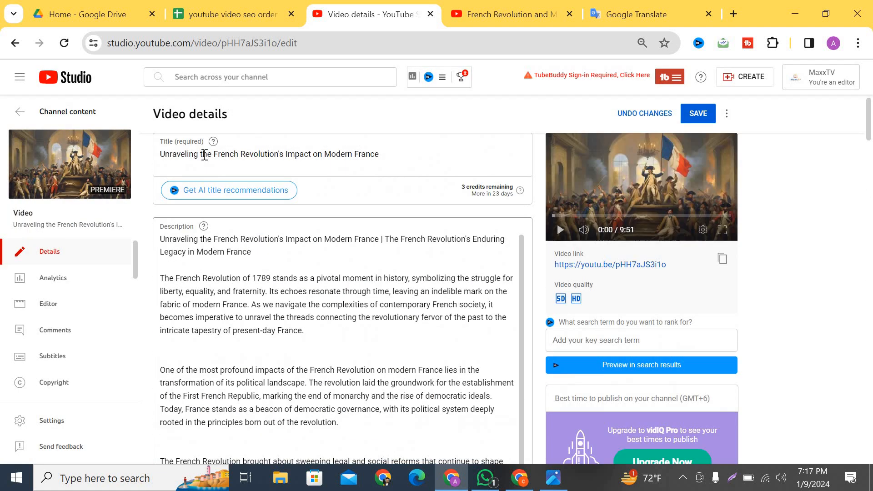
scroll(198, 155, up, 5)
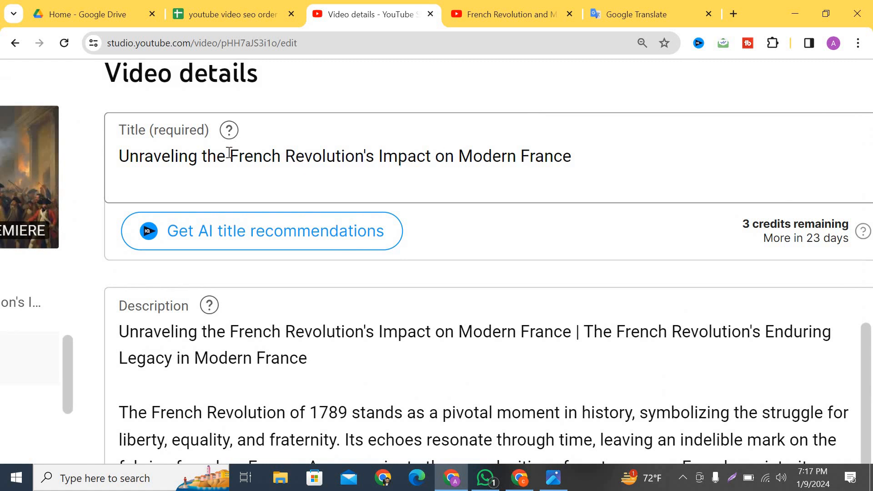
click(243, 161)
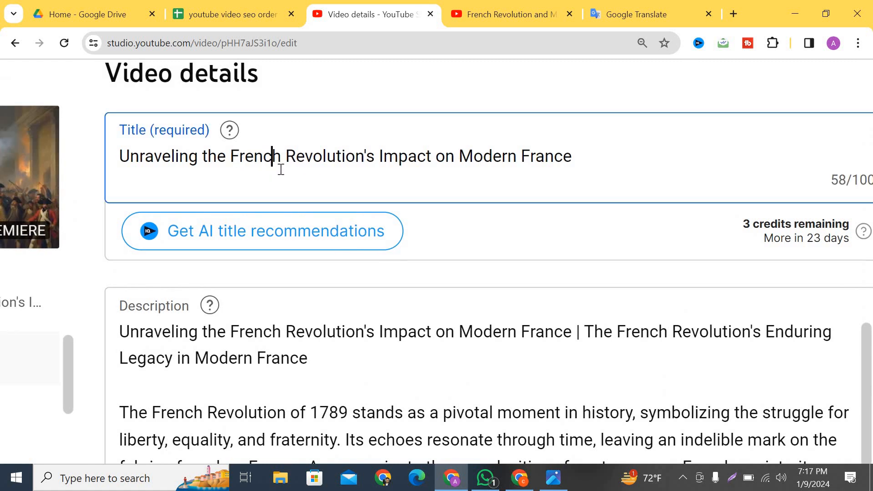
key(shift+Right)
key(shift+Right)
key(shift+Right)
key(shift+Right)
key(shift+Right)
key(shift+Right)
key(ctrl+c)
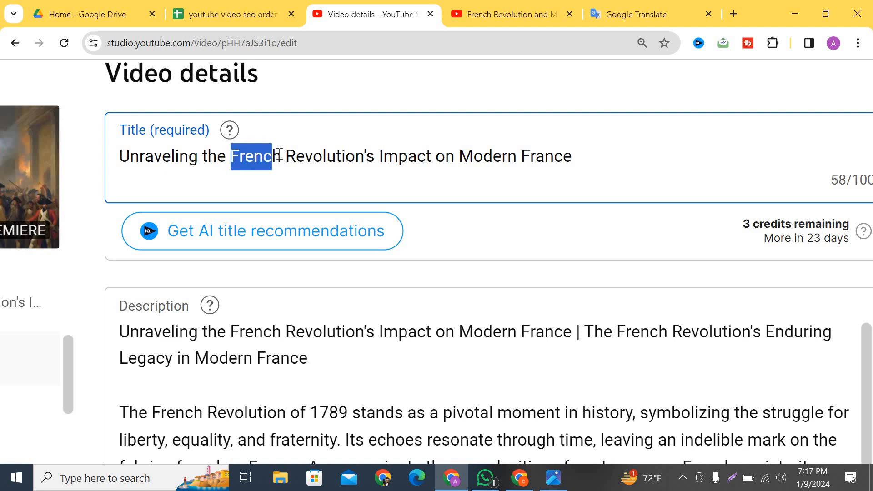
scroll(351, 200, down, 5)
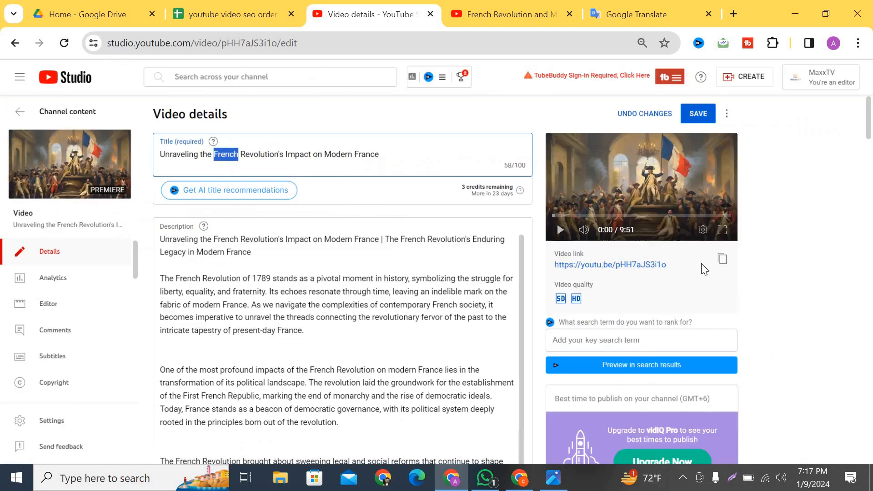
scroll(695, 269, down, 10)
scroll(404, 325, down, 2)
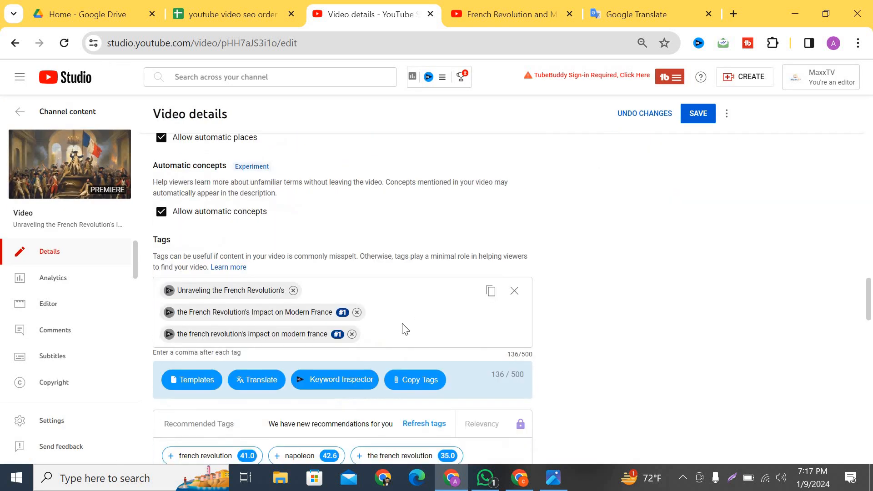
click(390, 332)
key(ctrl+v)
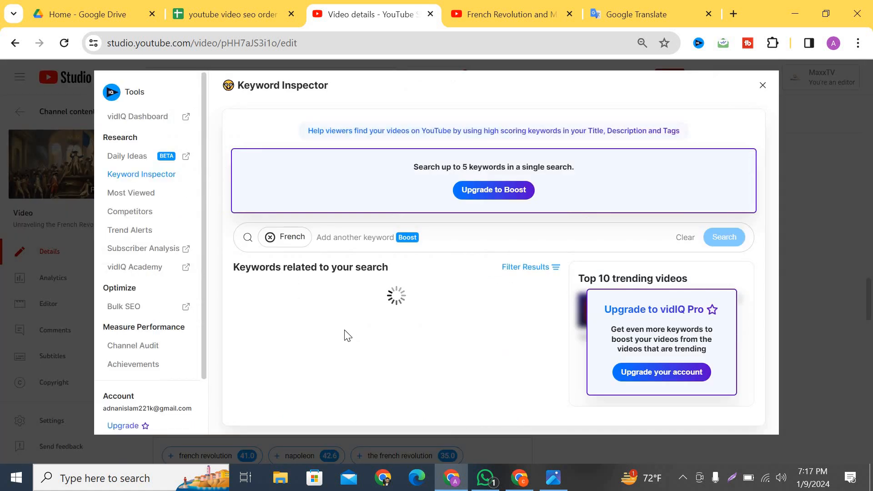
Step: Add the suggested keyword 'easy french' as a tag and close the keyword panel
scroll(337, 349, down, 1)
scroll(324, 347, up, 5)
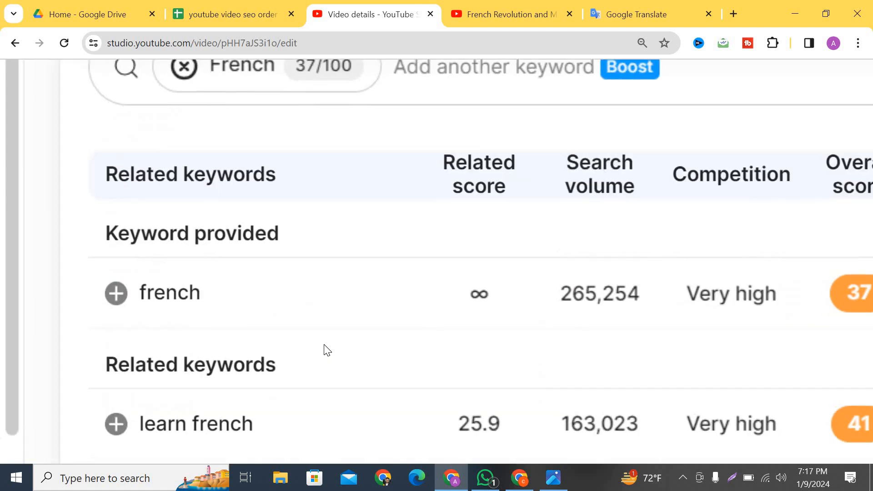
scroll(325, 346, down, 1)
scroll(321, 350, down, 3)
scroll(324, 355, down, 3)
scroll(306, 353, down, 1)
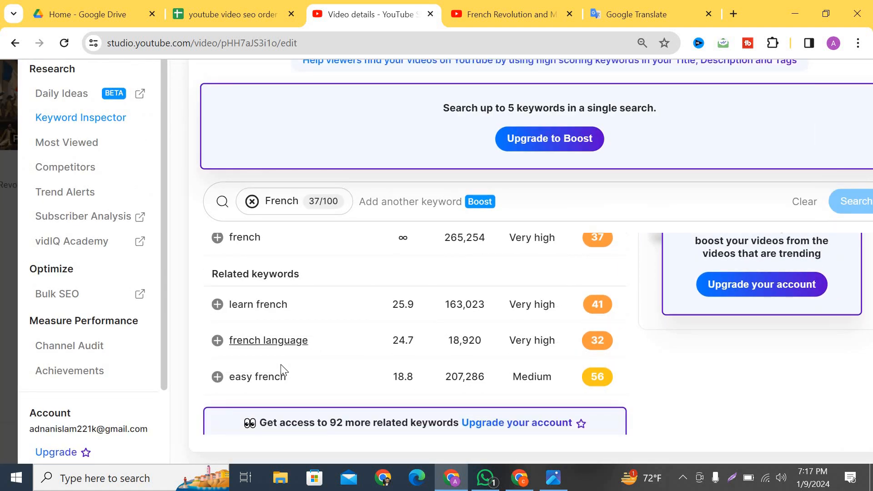
scroll(280, 364, down, 3)
scroll(249, 392, up, 5)
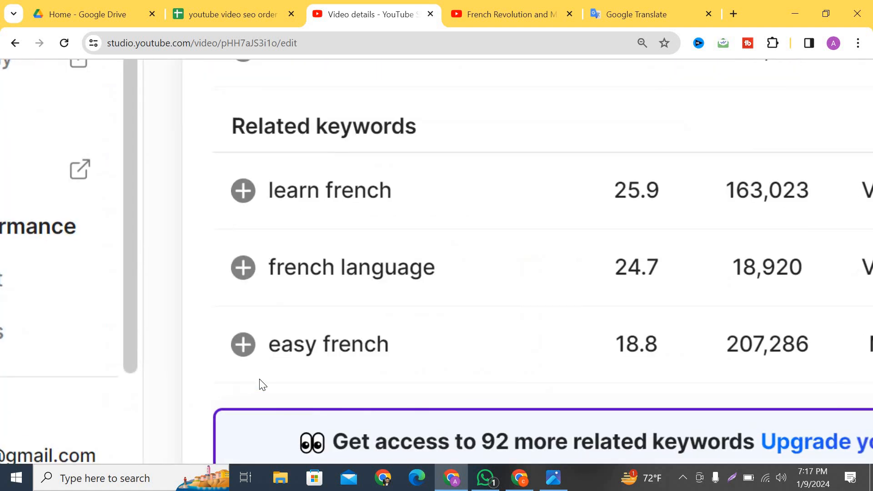
click(324, 349)
scroll(324, 350, down, 5)
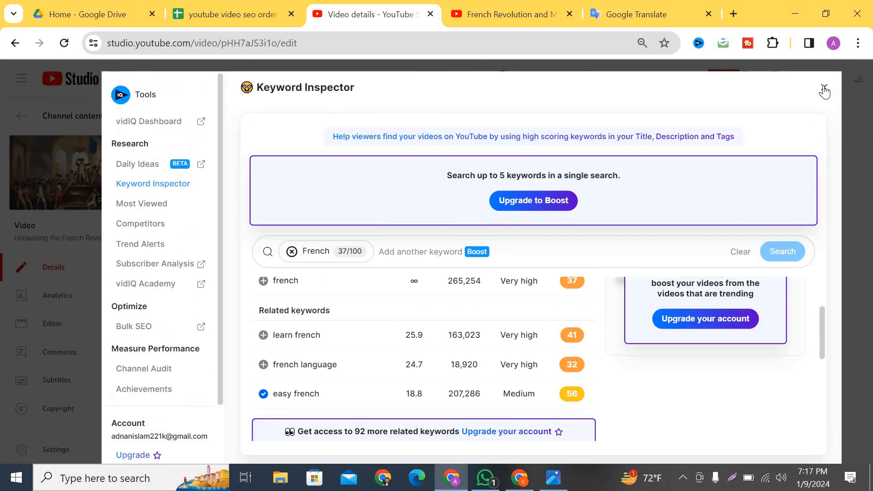
click(823, 92)
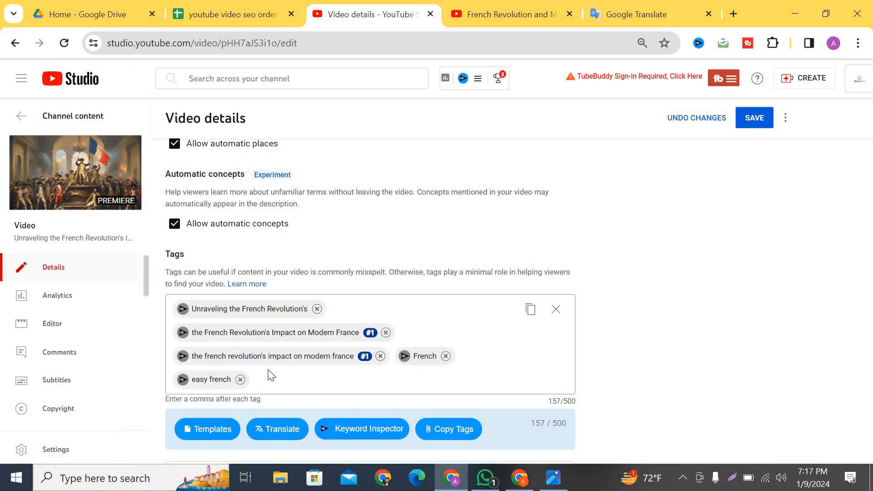
Step: Select the whole video title to copy it
scroll(318, 272, up, 15)
scroll(325, 189, up, 5)
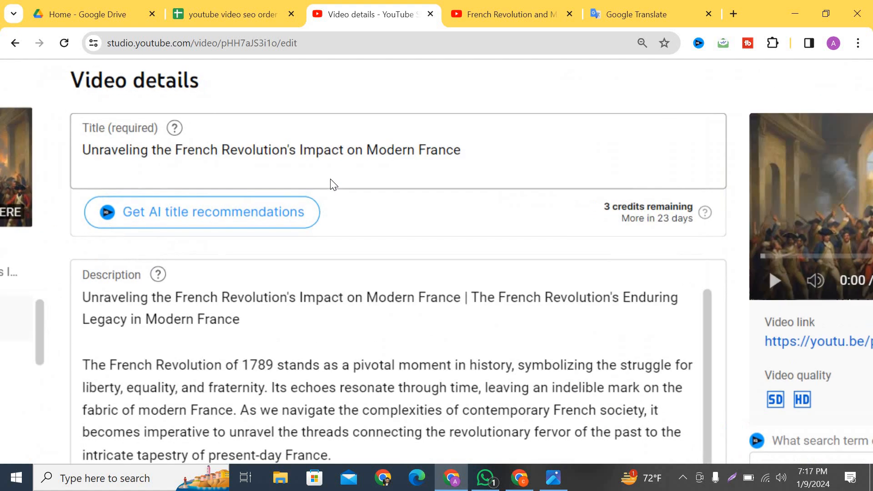
scroll(426, 165, down, 5)
drag(426, 164, 171, 163)
key(ctrl+c)
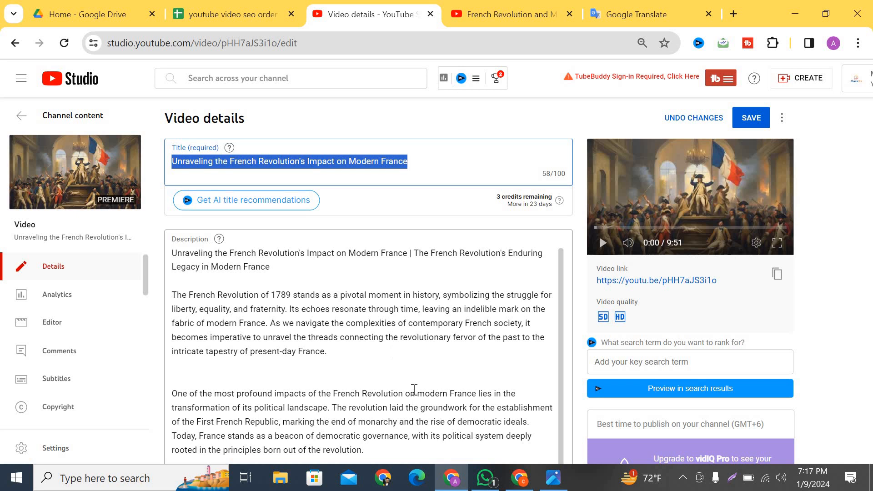
scroll(391, 318, down, 4)
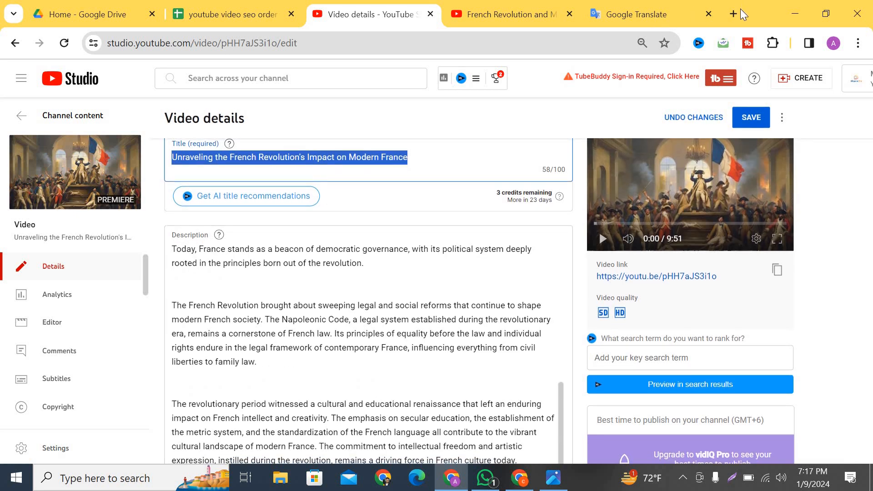
Step: Open Rapidtags in a new tab and generate tags from the pasted video title
click(734, 13)
click(828, 68)
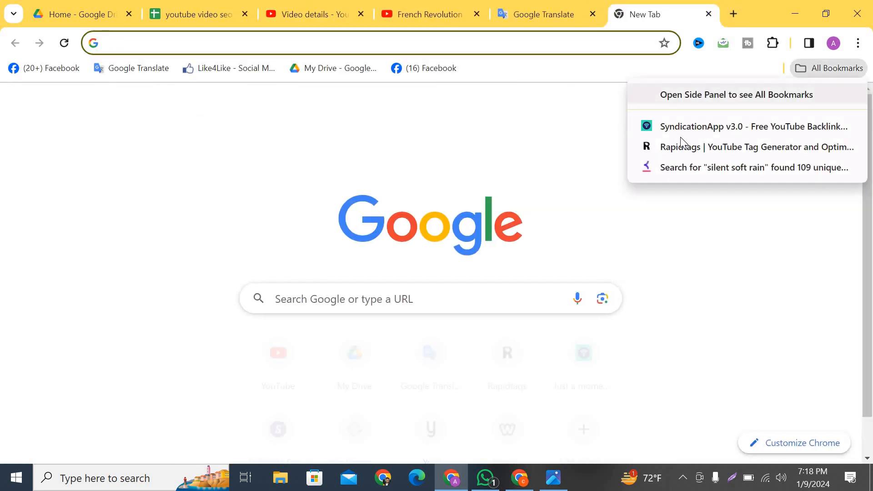
click(670, 147)
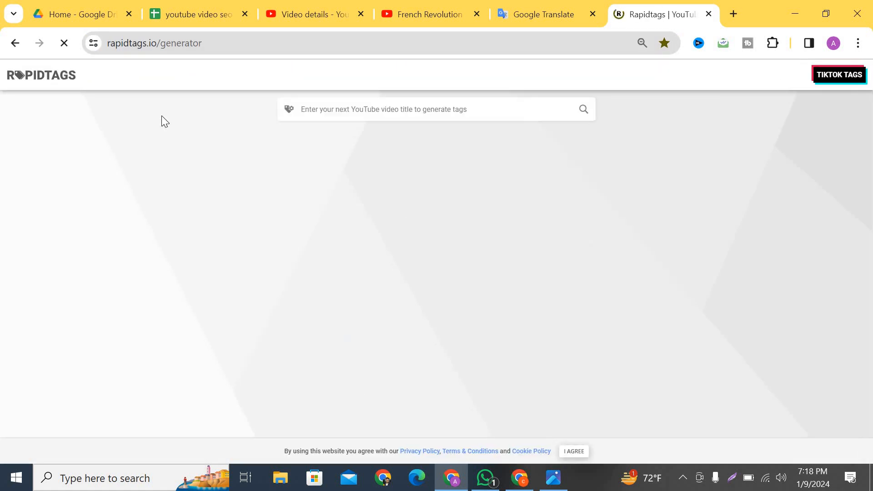
click(324, 110)
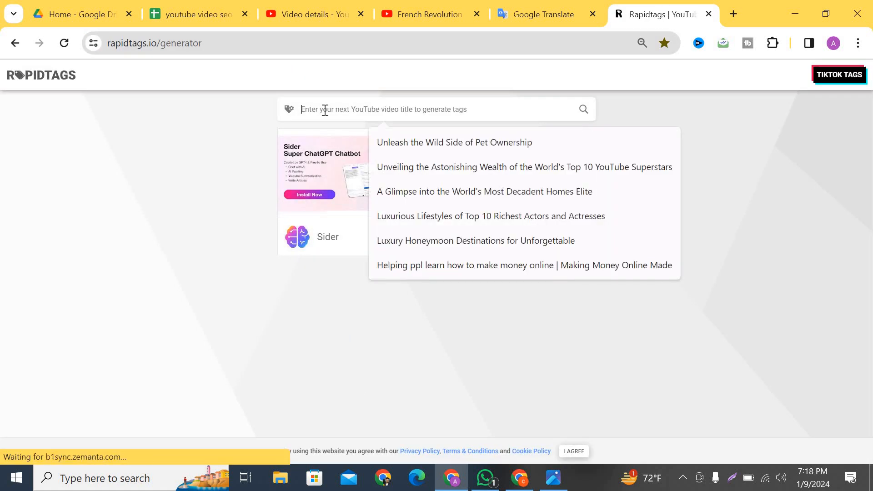
key(ctrl+v)
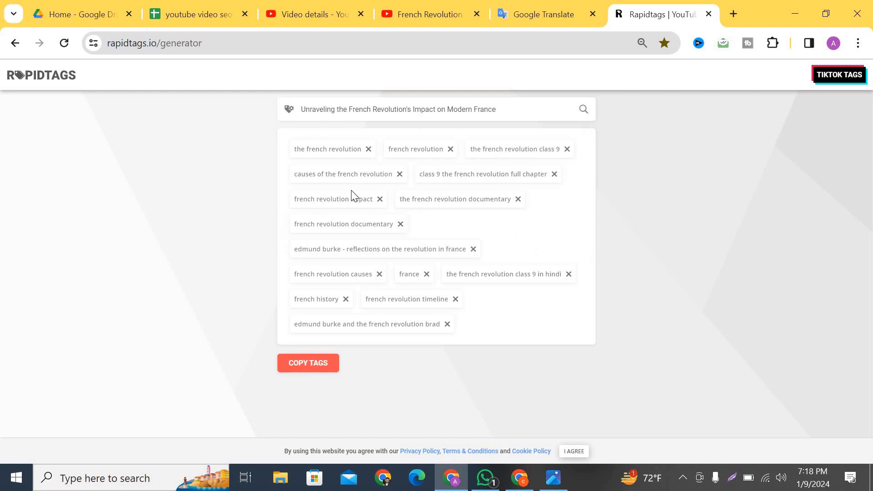
Step: Remove the class 9, class 9 in hindi and Edmund Burke tags, then copy the rest
scroll(351, 190, up, 4)
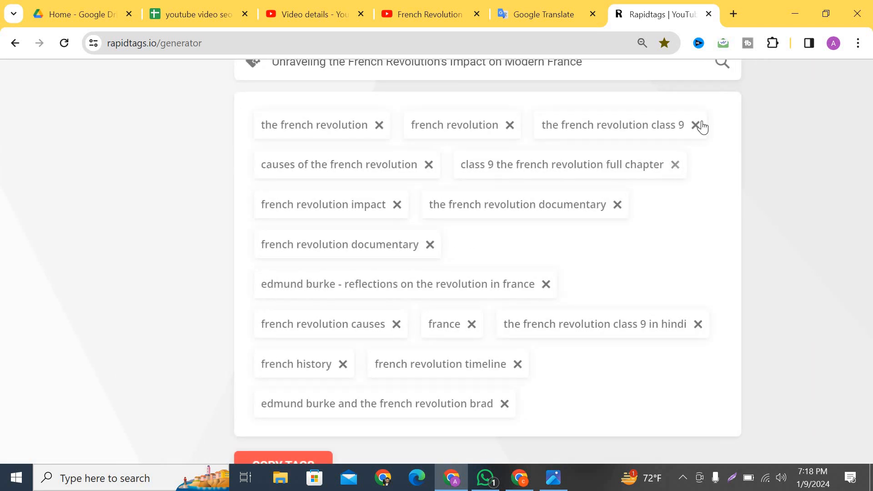
click(695, 125)
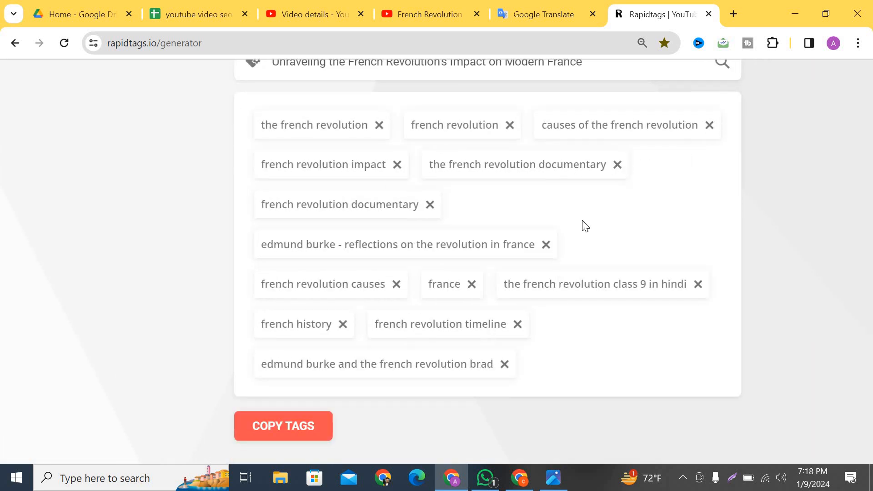
click(547, 245)
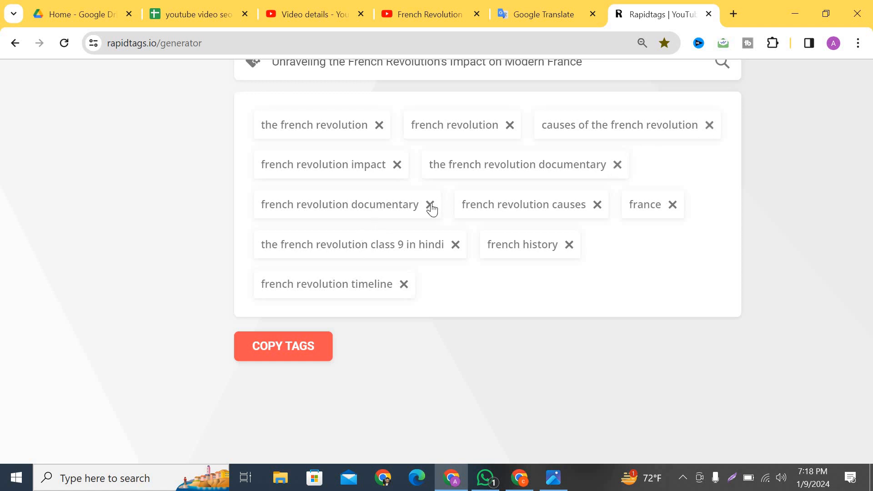
click(454, 246)
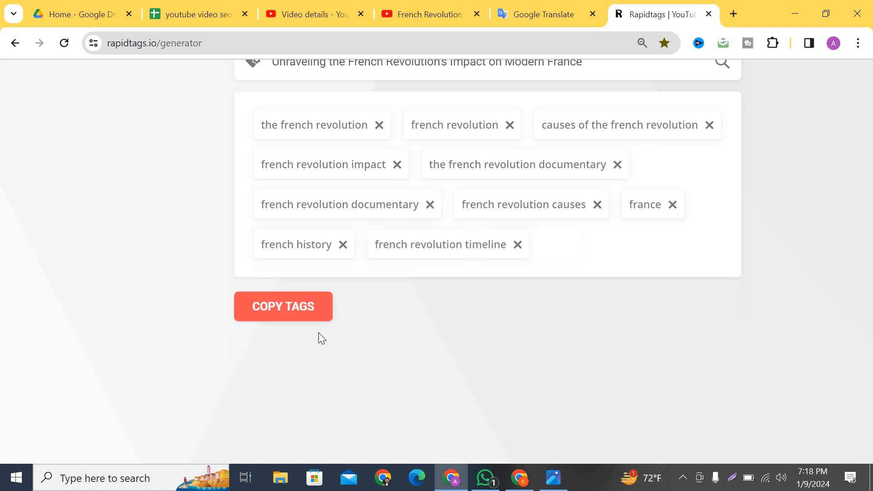
click(284, 312)
scroll(322, 262, down, 5)
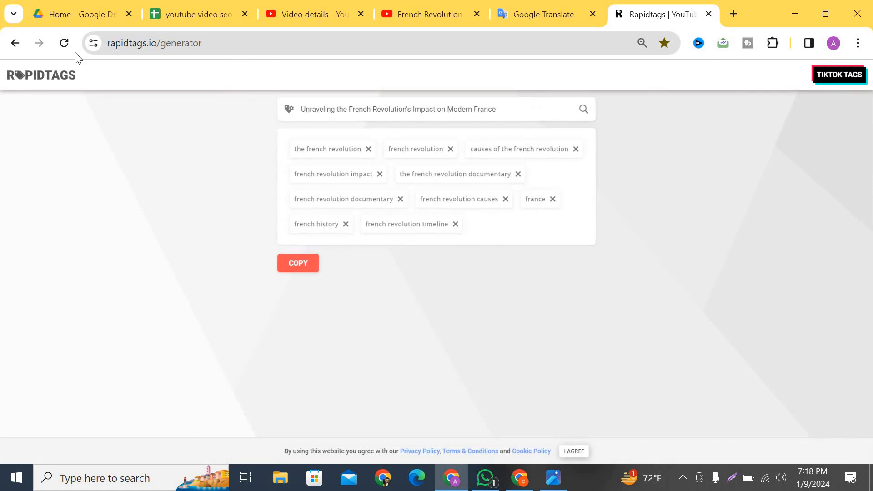
click(191, 15)
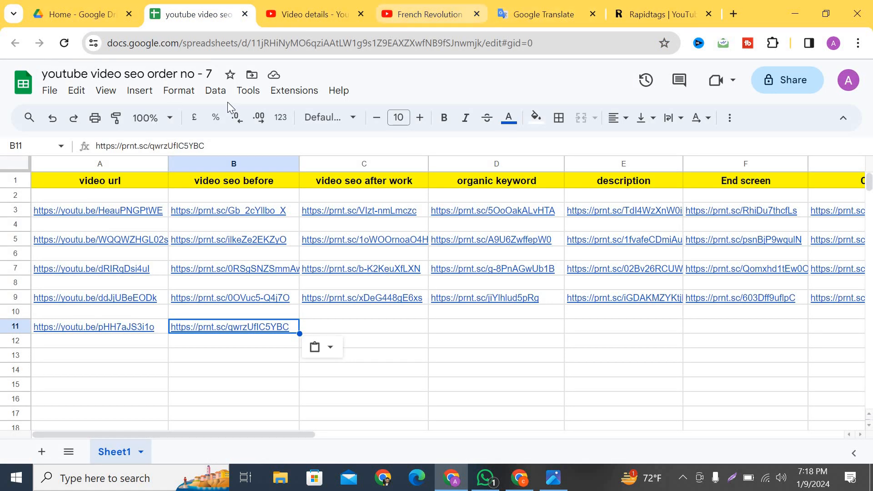
Step: Paste the Rapidtags list into the video's Tags, from 'the french revolution' to 'french revolution timeline'
click(451, 8)
click(301, 21)
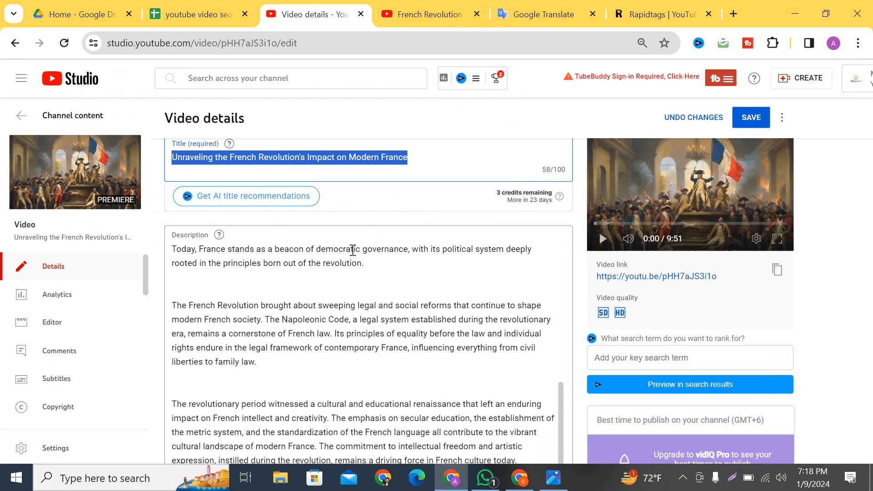
scroll(353, 253, down, 10)
scroll(356, 255, down, 15)
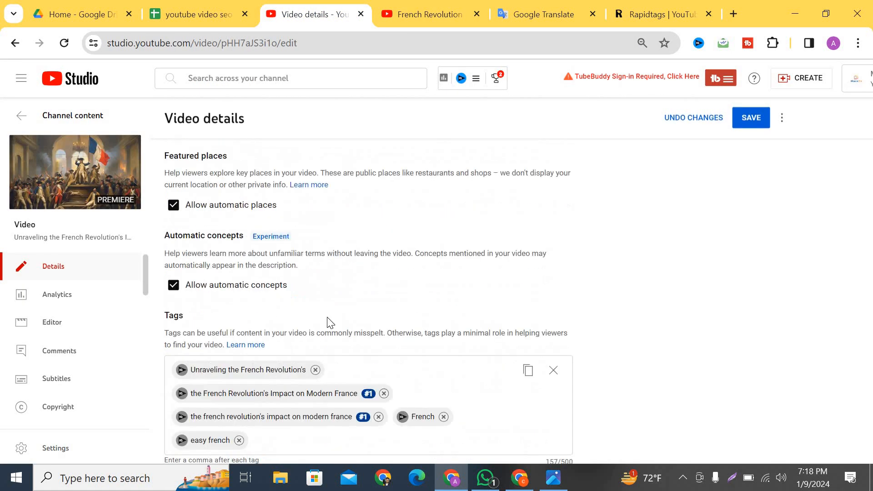
click(294, 380)
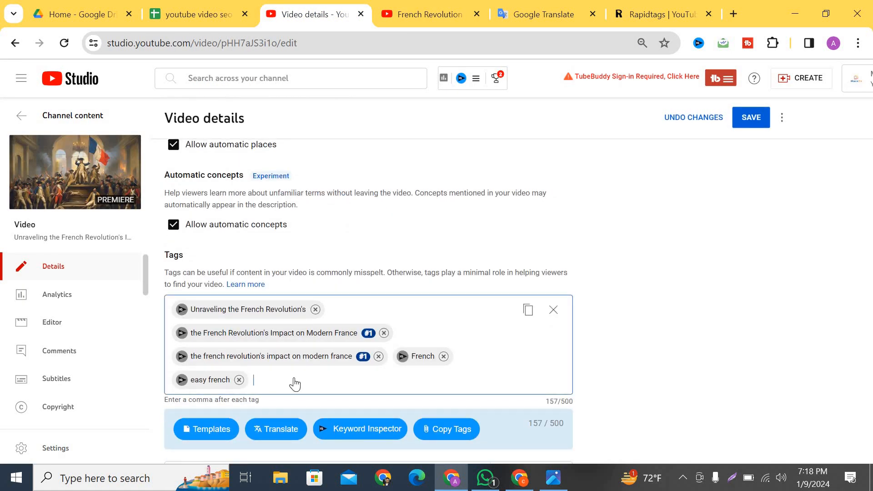
text(the french revolution, french revolution, causes of the french revolution, french revolution impact, the french revolution documentary, french revolution documentary, french revolution causes, france, french history, french revolution timeline)
scroll(339, 338, down, 3)
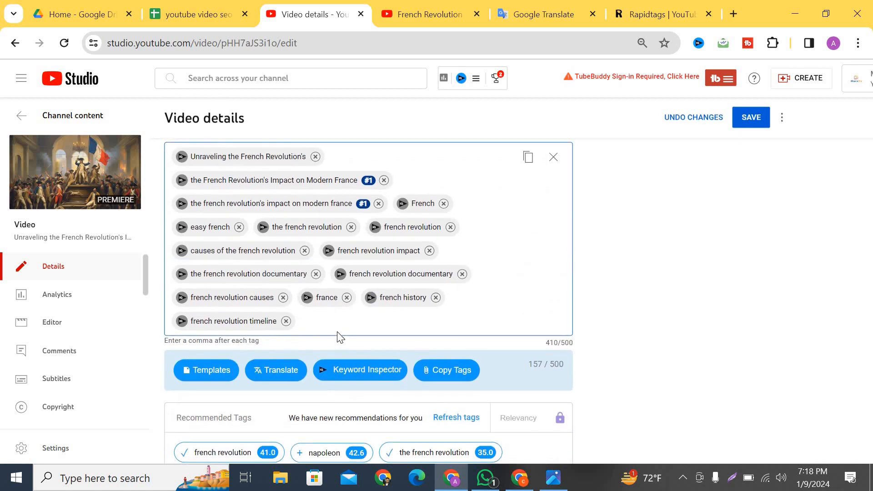
scroll(431, 344, up, 1)
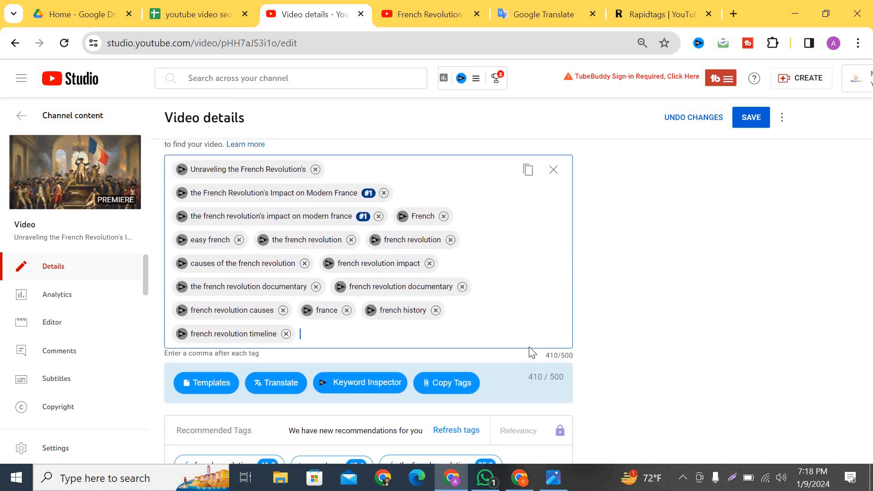
scroll(534, 339, up, 10)
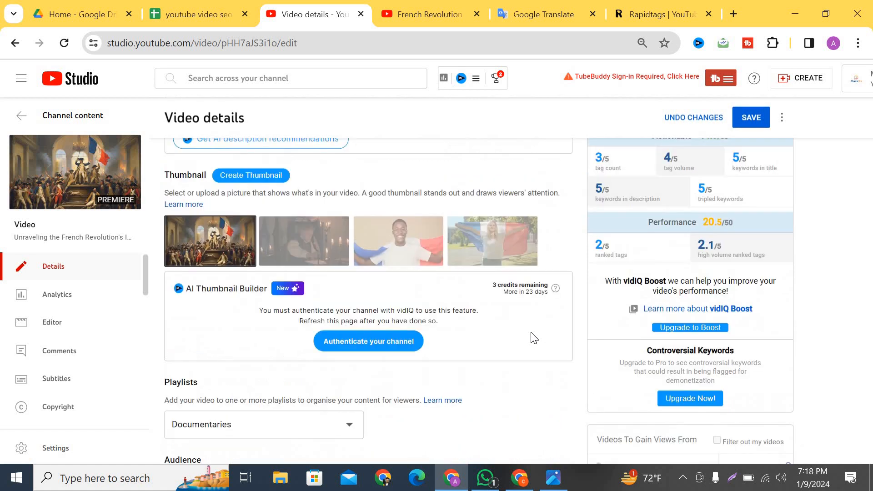
Step: Copy 'Revolution's Impact on Modern France' from the title and paste it after the last tag
scroll(551, 214, up, 3)
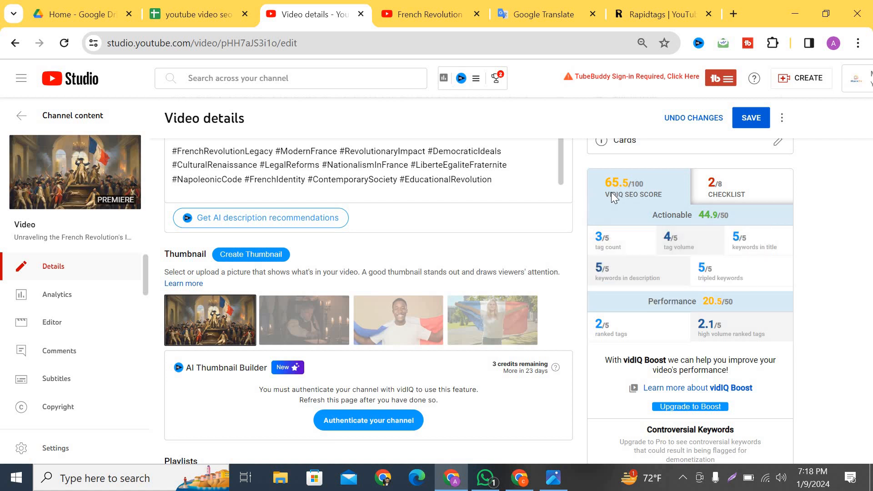
scroll(611, 191, up, 5)
scroll(611, 191, down, 1)
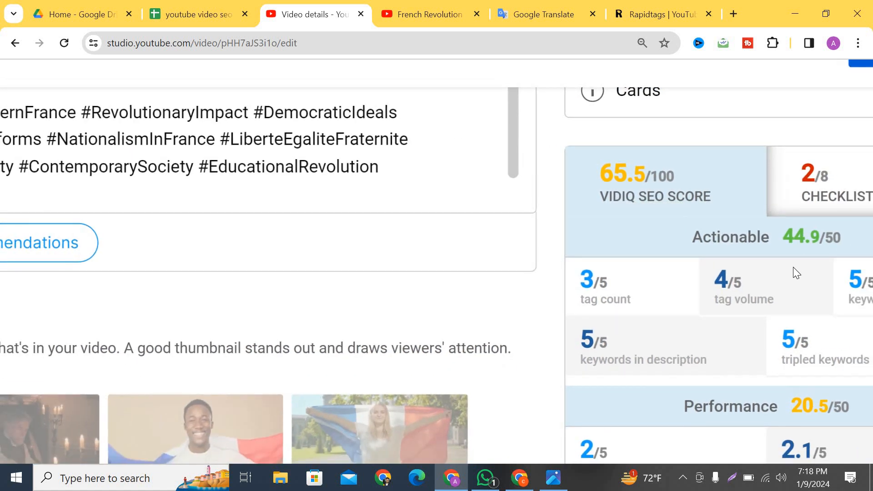
scroll(751, 360, down, 3)
scroll(727, 307, down, 5)
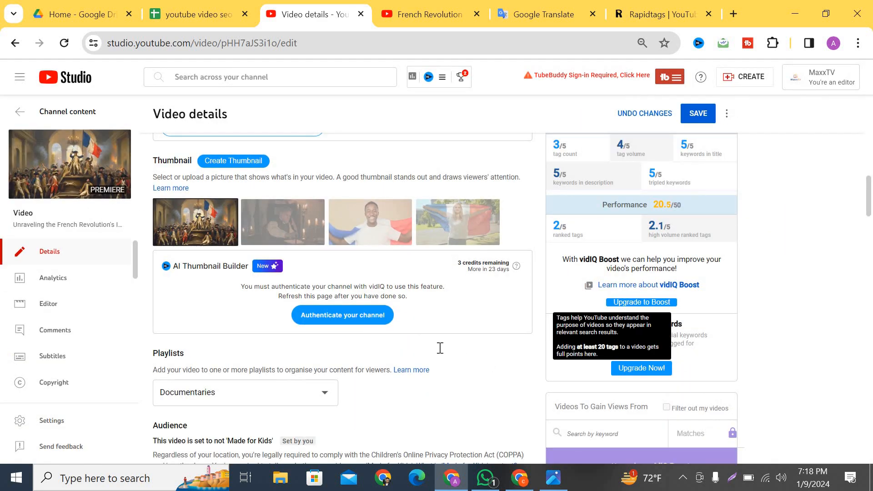
scroll(440, 348, down, 10)
scroll(253, 332, up, 3)
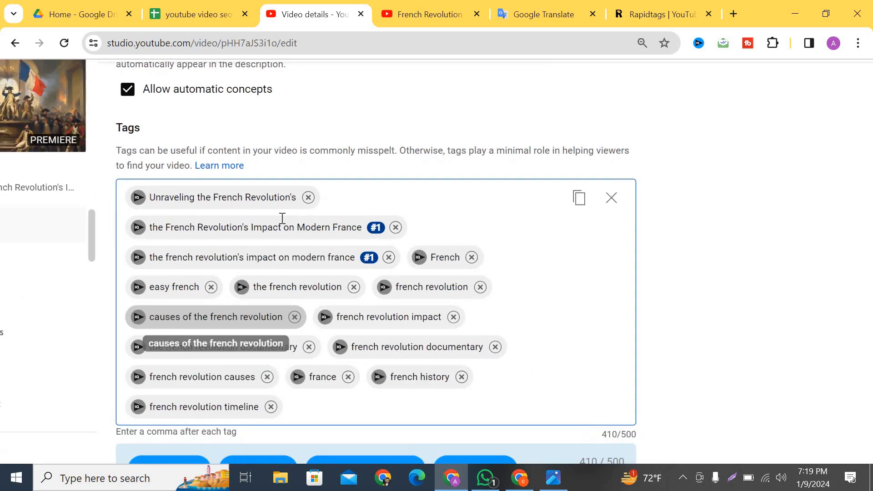
scroll(282, 218, up, 10)
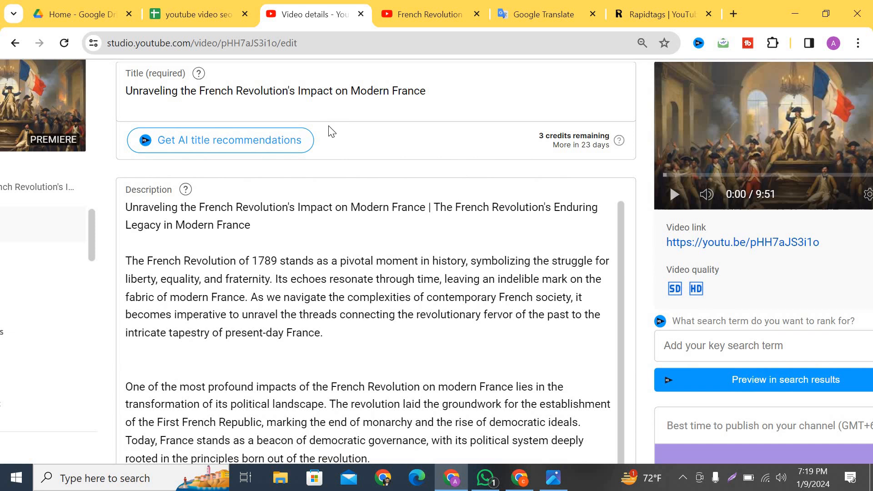
scroll(327, 145, up, 2)
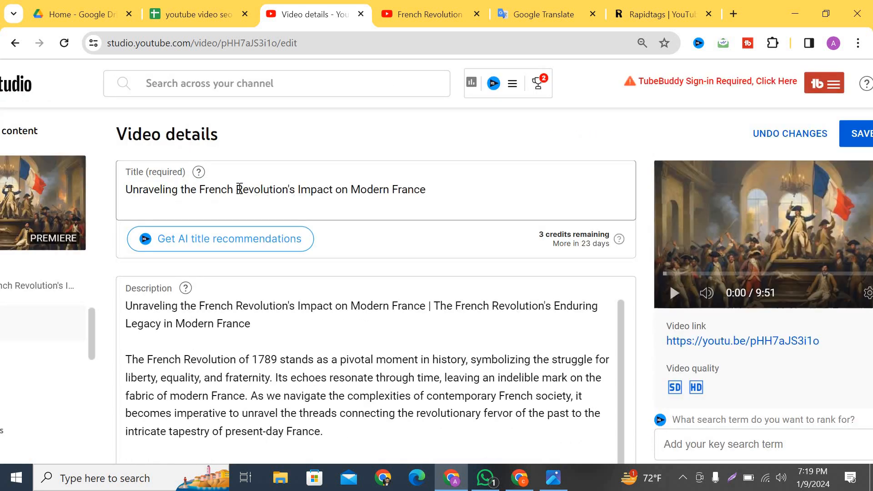
drag(430, 191, 235, 191)
key(ctrl+c)
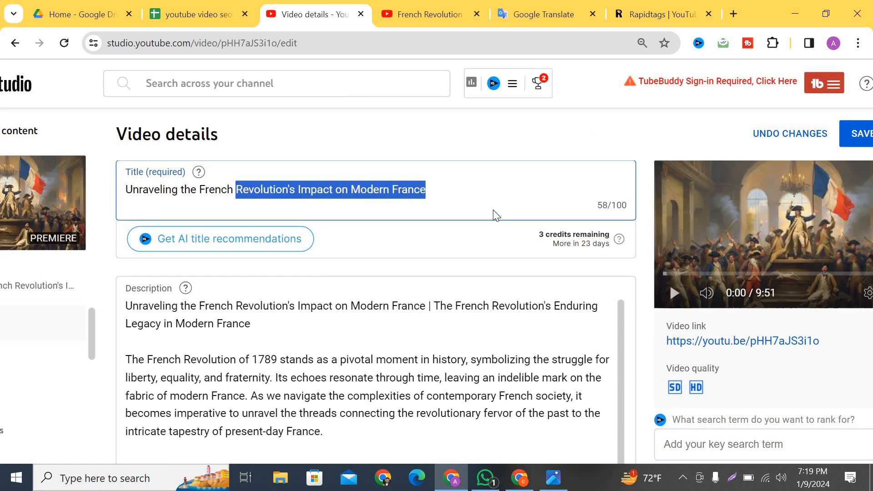
scroll(570, 238, down, 3)
scroll(570, 238, down, 20)
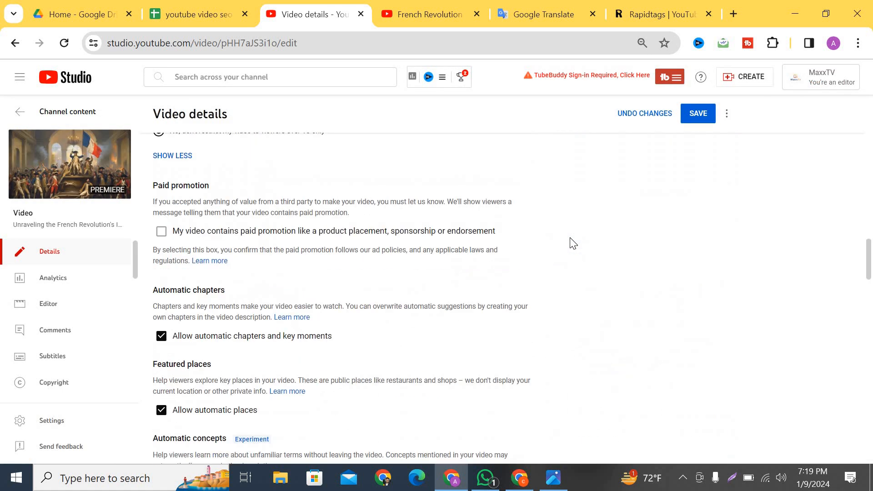
scroll(572, 243, down, 10)
click(331, 268)
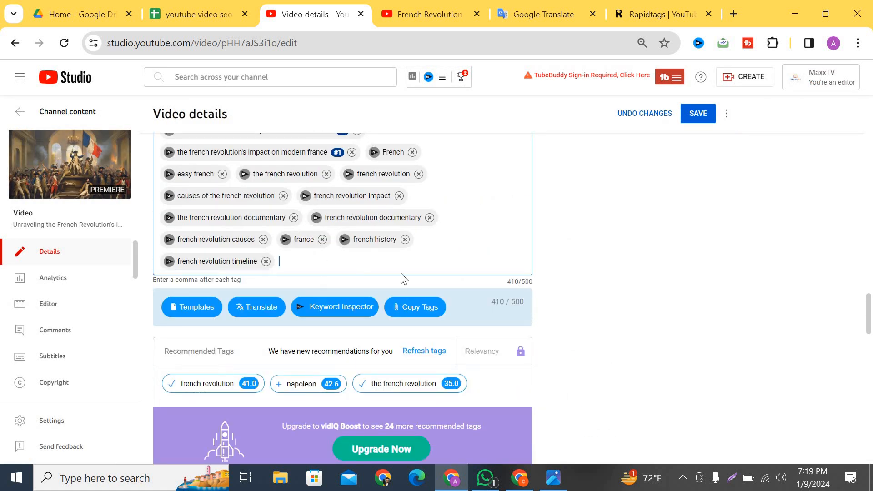
key(ctrl+v)
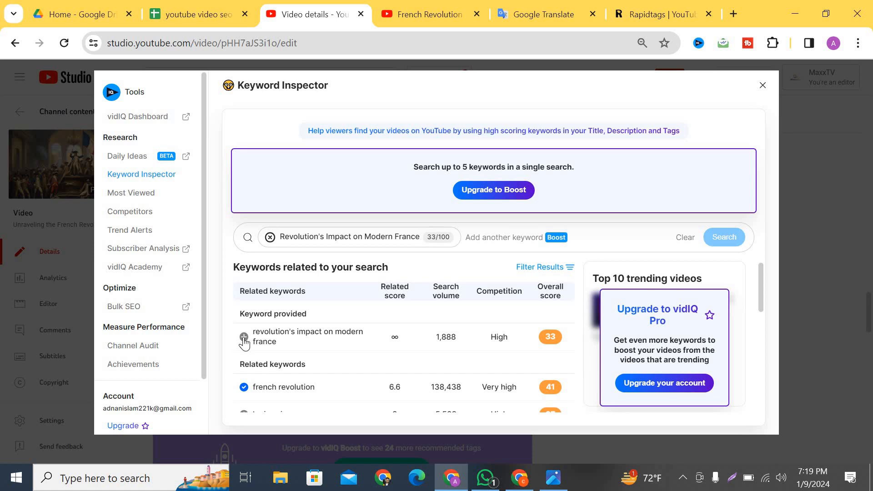
Step: Add 'revolution's impact on modern france' from vidIQ as a tag, reaching 488/500 characters and SEO 87.8
click(243, 336)
click(762, 85)
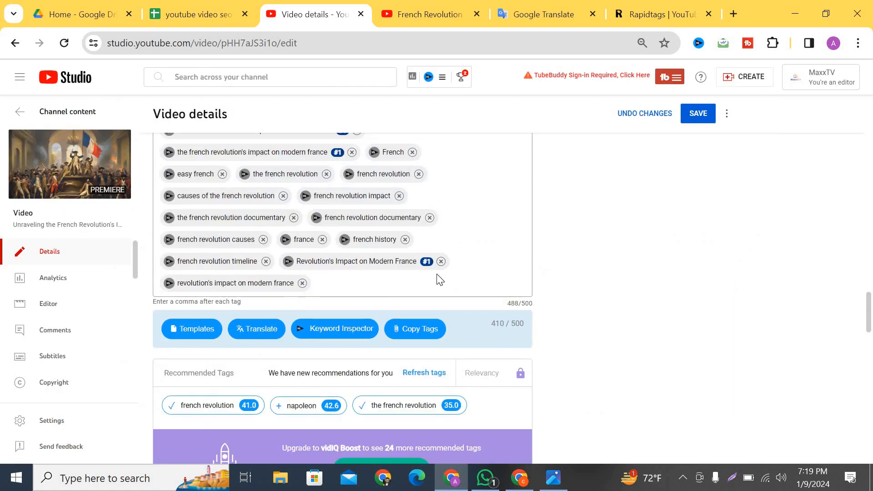
scroll(438, 275, up, 10)
scroll(601, 247, up, 5)
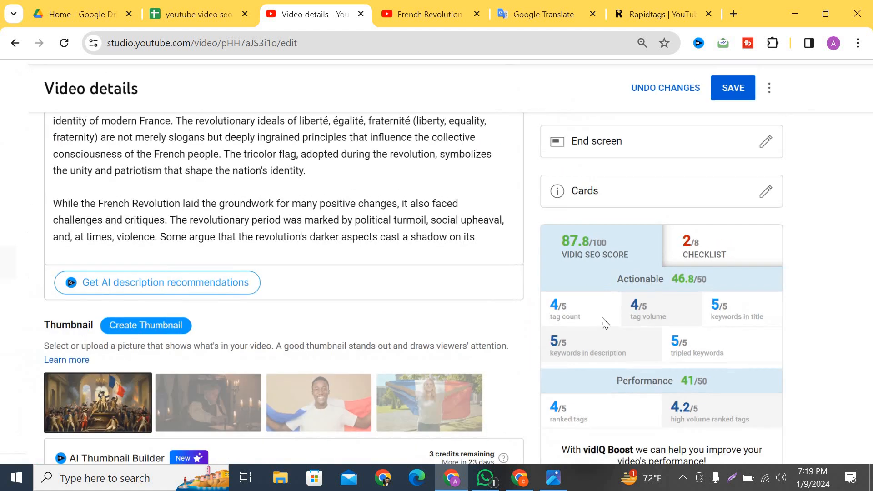
scroll(501, 245, down, 2)
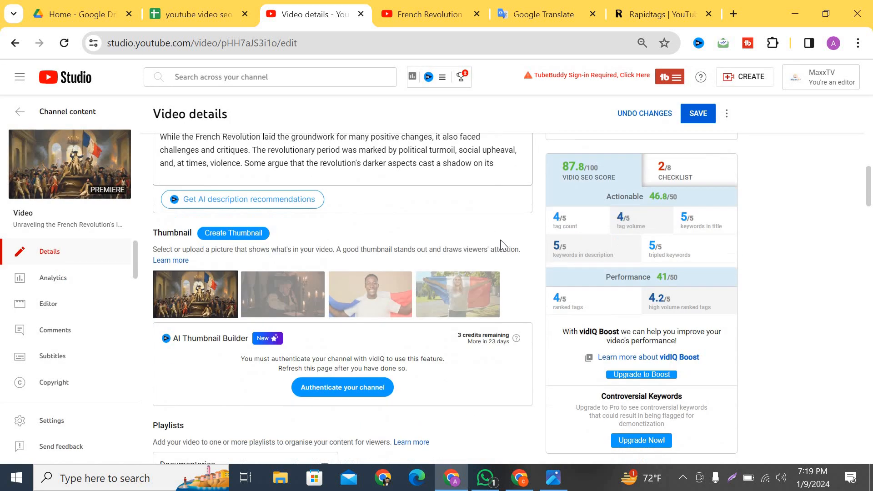
scroll(501, 245, up, 1)
Step: Capture the video details area with its SEO score in Lightshot and upload it
click(731, 476)
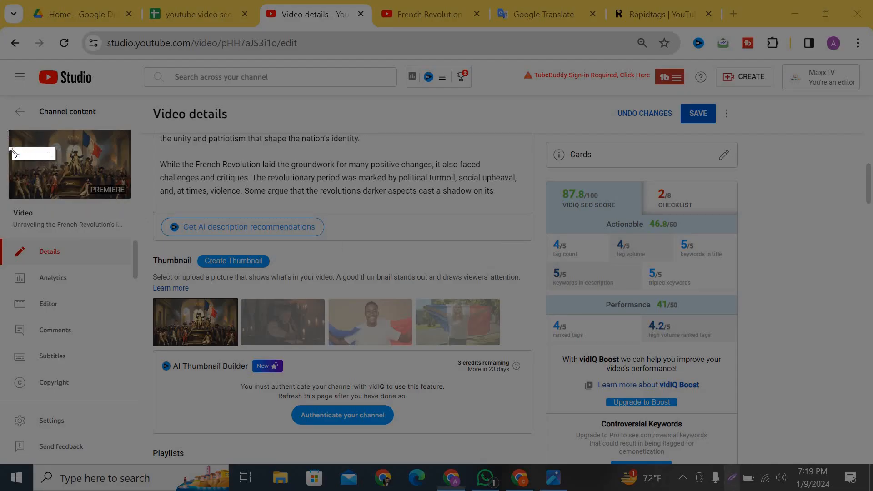
drag(2, 123, 753, 379)
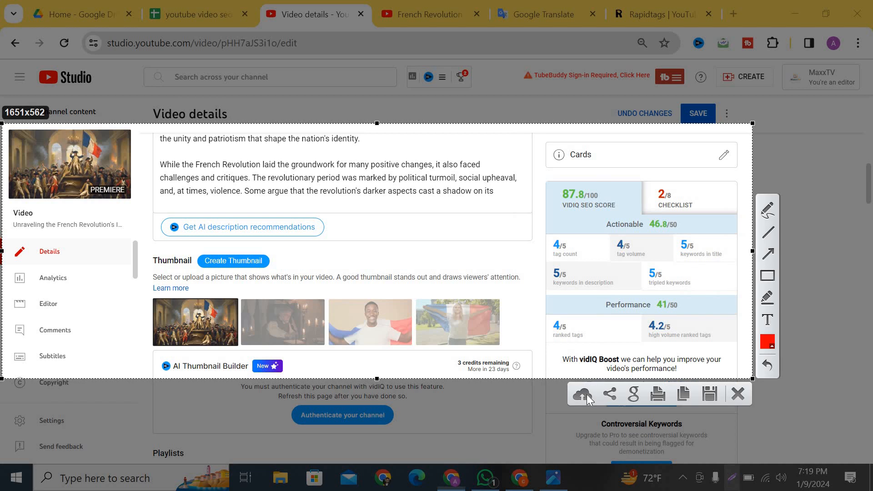
click(582, 394)
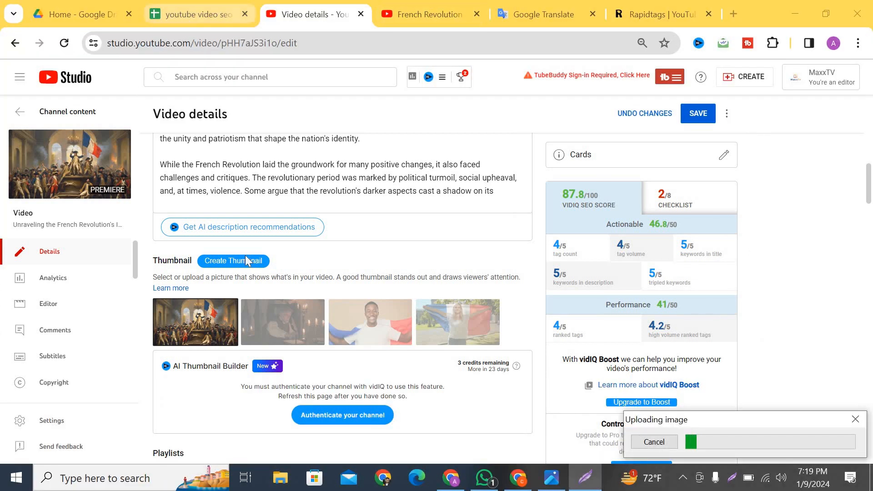
Step: Paste the screenshot link into cell C11 under 'video seo after work' in the tracker
click(183, 15)
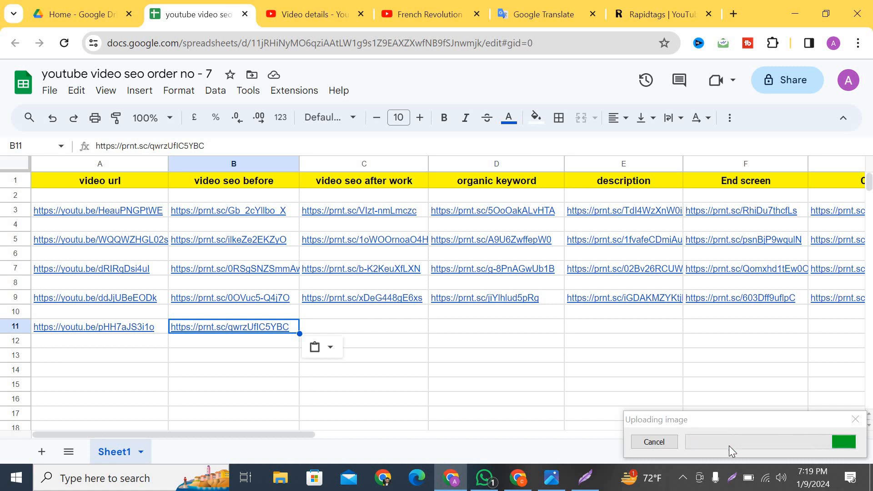
click(711, 441)
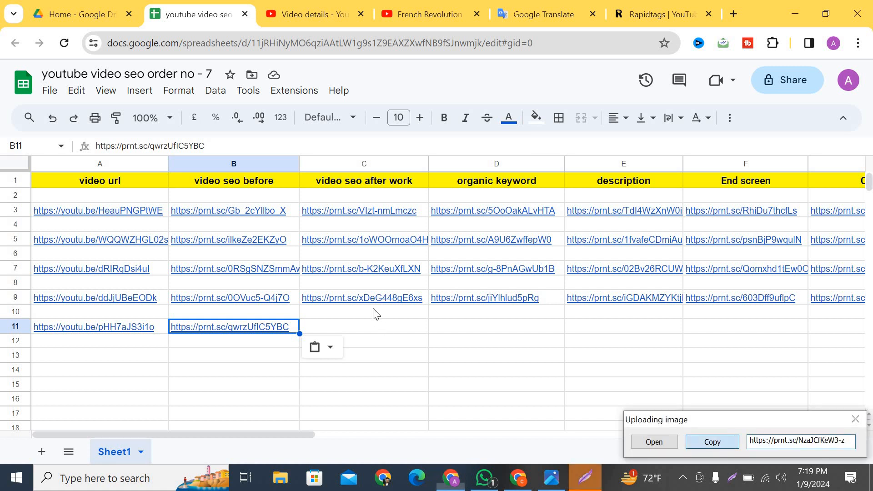
click(373, 331)
key(ctrl+v)
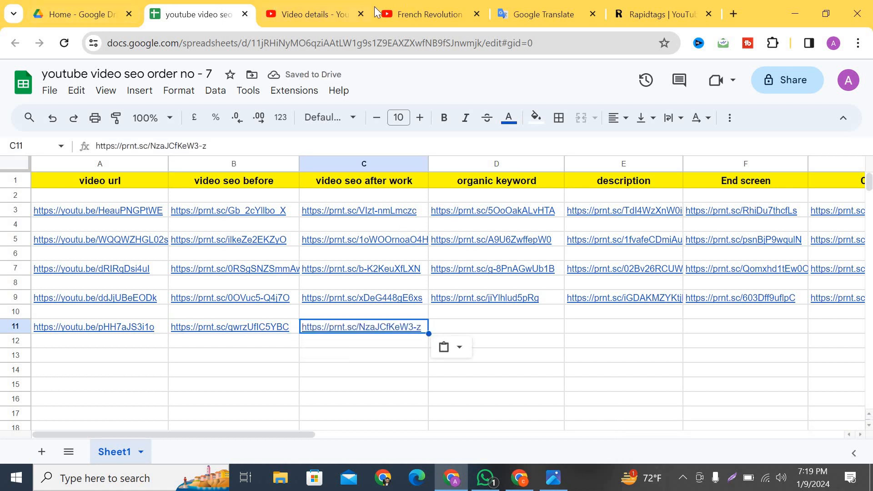
click(342, 8)
scroll(483, 296, down, 15)
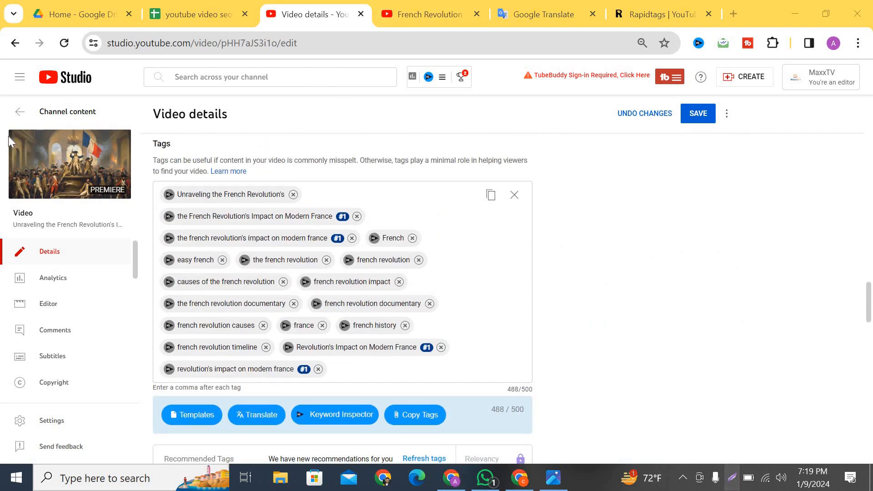
Step: Capture the Tags section in Lightshot and upload the screenshot
click(731, 477)
drag(1, 111, 508, 464)
click(565, 398)
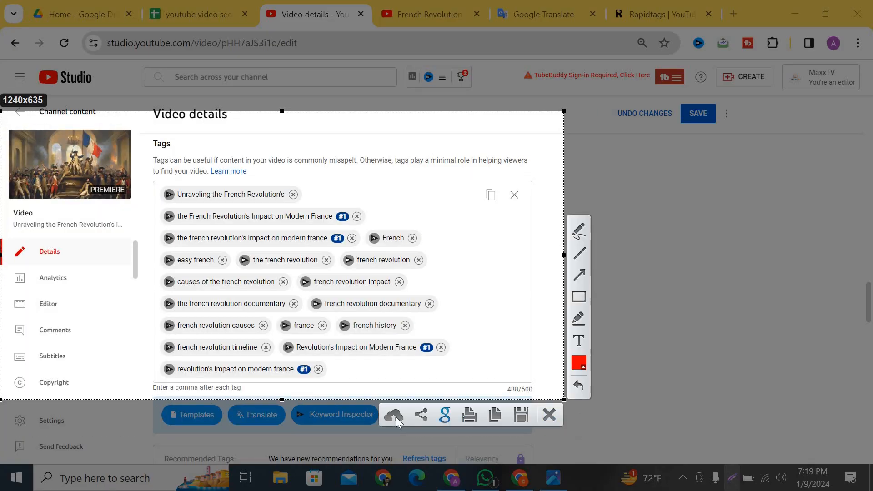
click(392, 415)
click(400, 14)
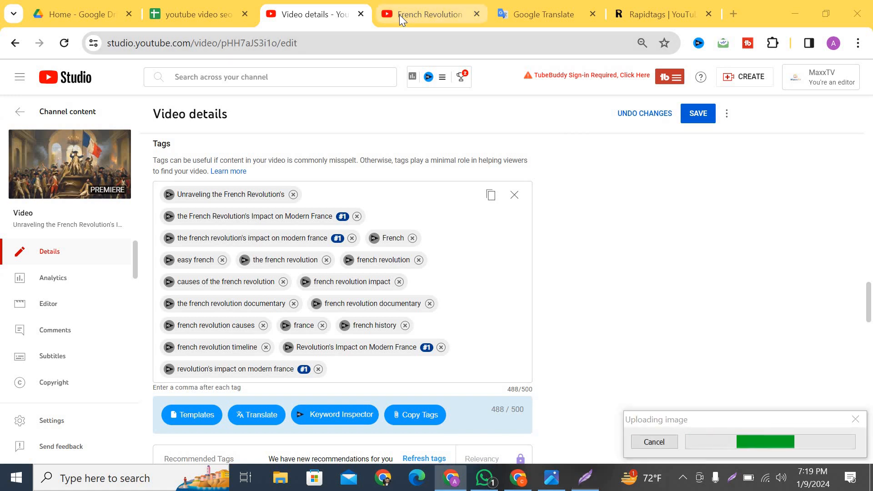
click(310, 10)
click(539, 6)
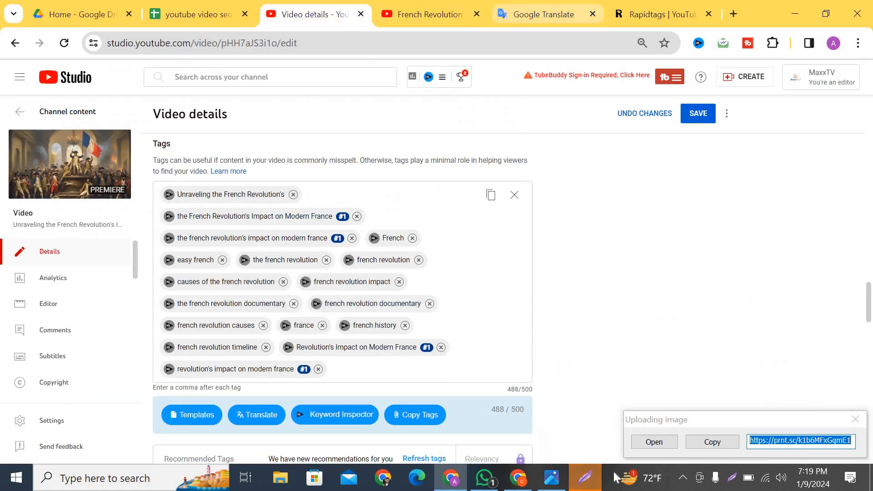
Step: Paste the tags screenshot link into cell D11 under 'organic keyword'
click(199, 14)
click(479, 331)
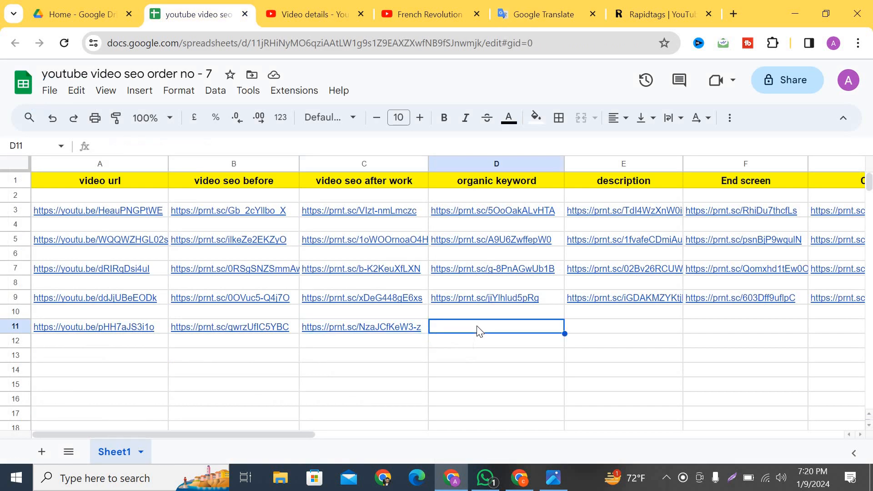
key(ctrl+v)
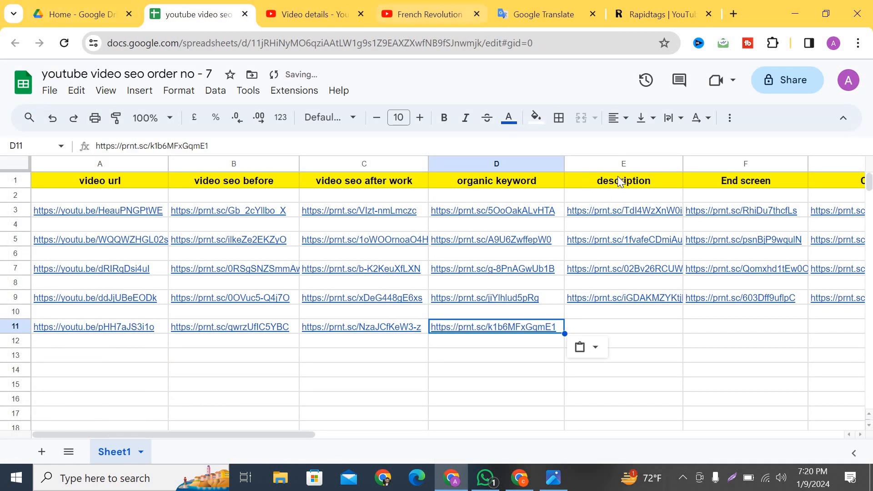
click(300, 15)
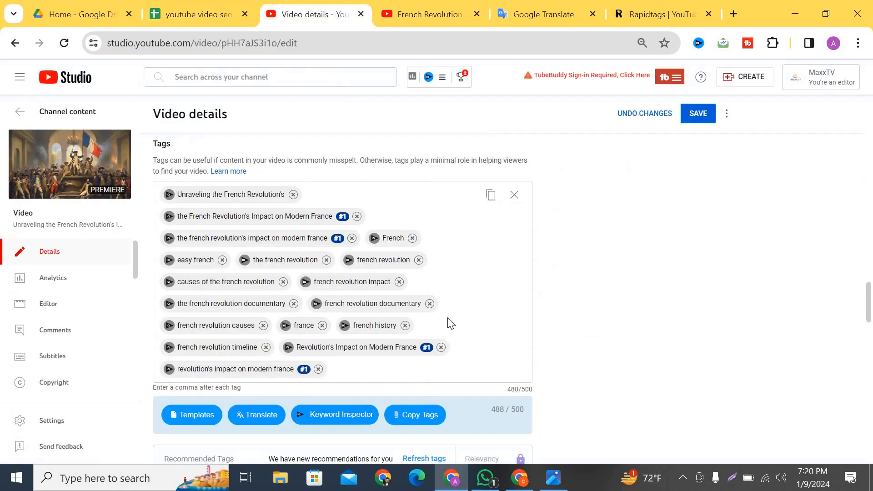
Step: Capture the description in Lightshot, outline it with a red box, and upload it
scroll(436, 252, up, 20)
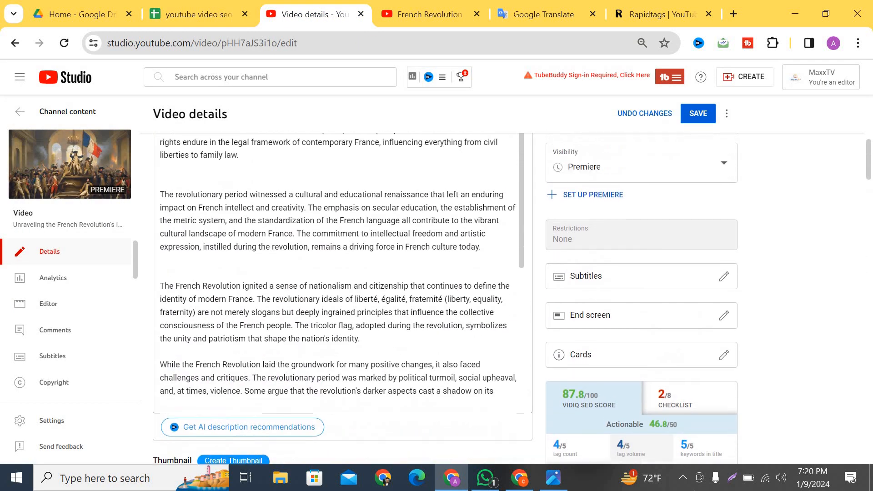
click(733, 478)
mouse_move(0, 106)
mouse_down()
mouse_move(146, 286)
mouse_move(526, 426)
mouse_up()
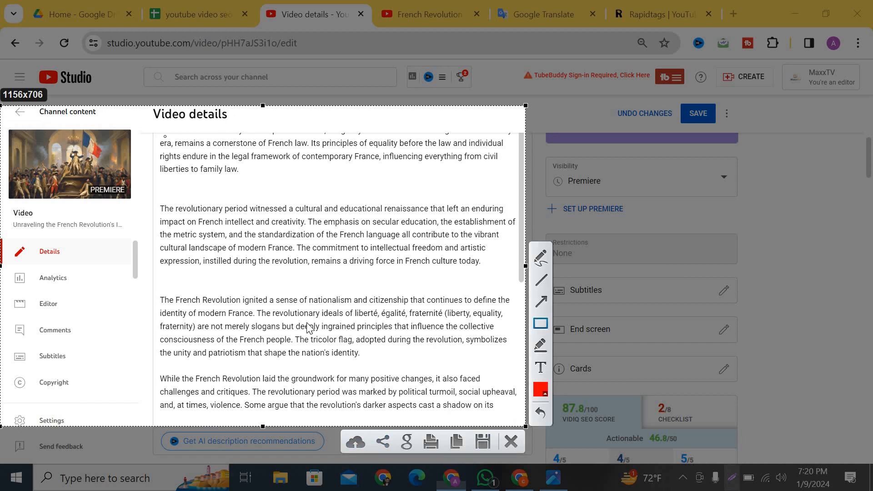
drag(142, 132, 513, 411)
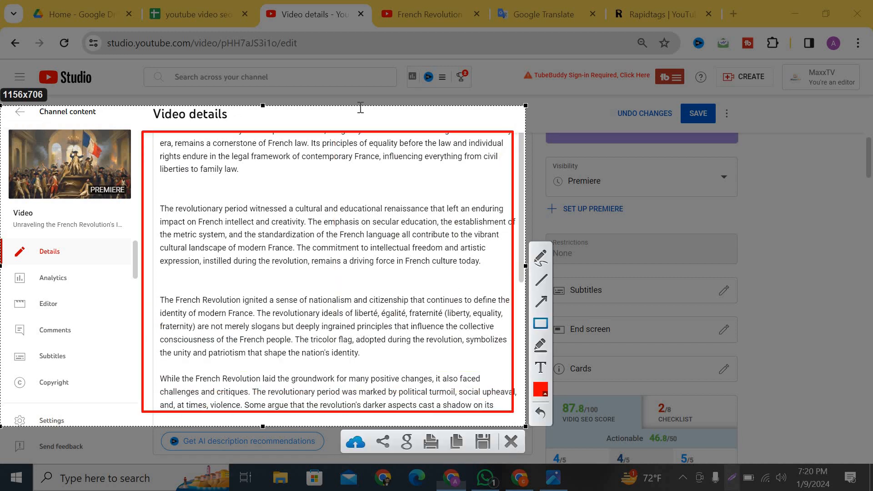
key(ctrl+d)
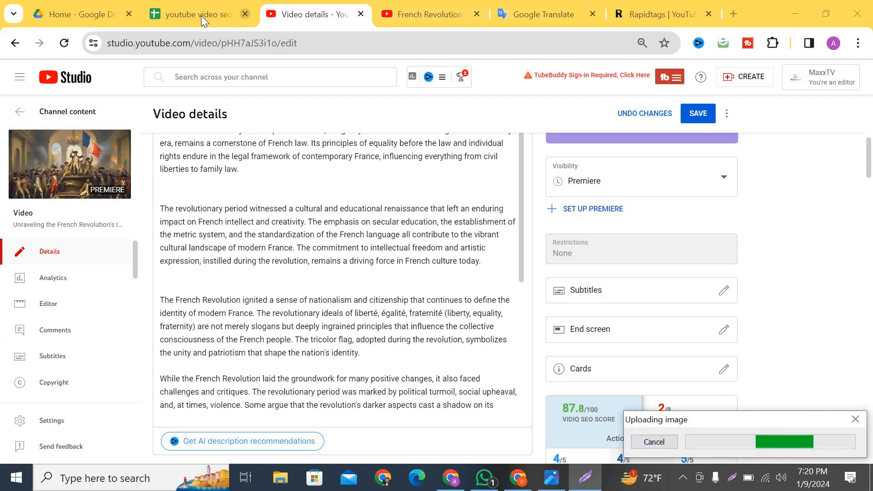
Step: Paste the description screenshot link into cell E11 under 'description'
click(201, 15)
key(Right)
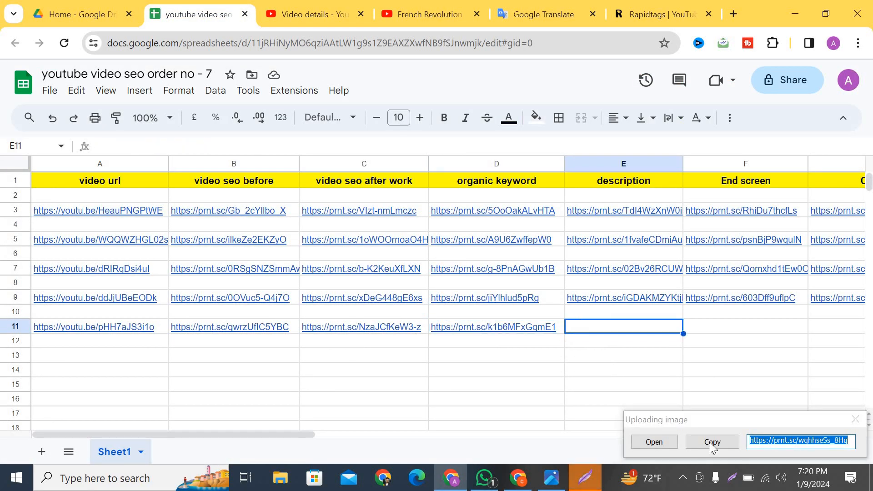
click(713, 441)
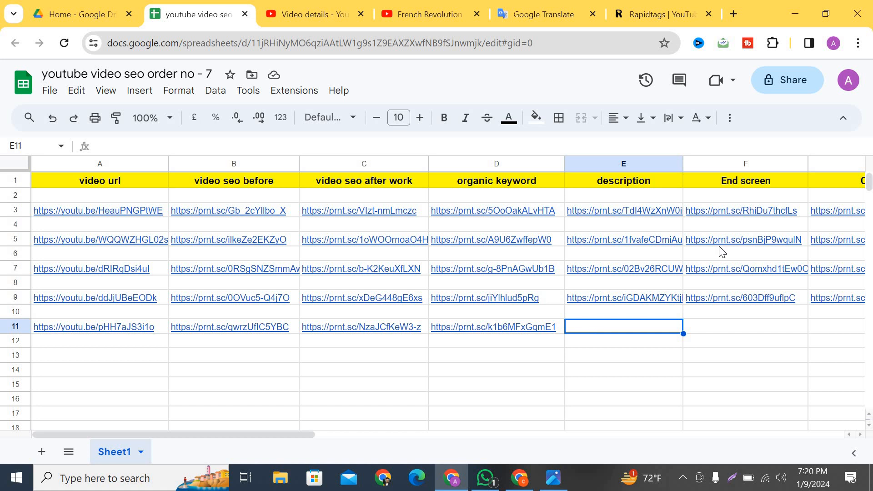
key(ctrl+v)
Step: Open the end screen editor and apply the two-video layout
scroll(633, 151, right, 2)
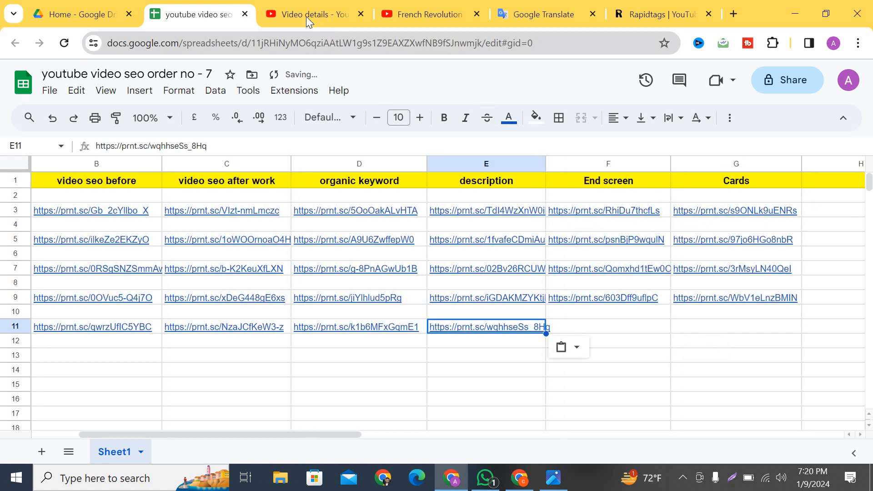
click(306, 17)
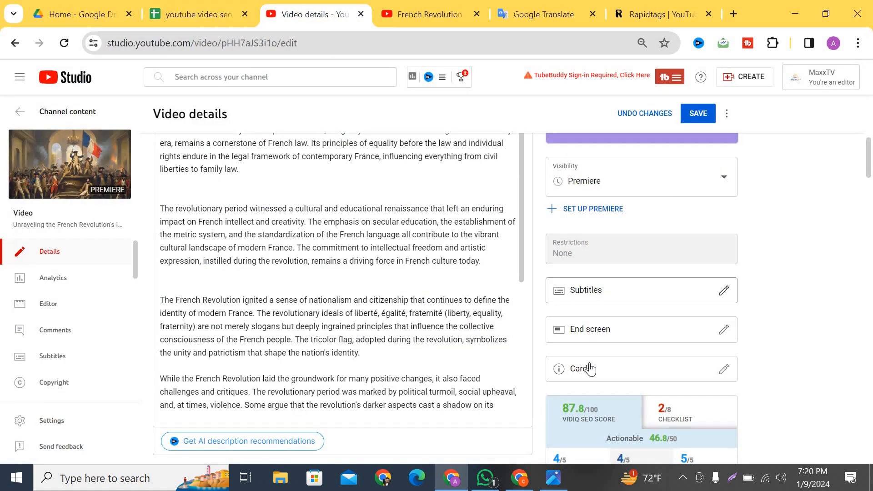
click(597, 338)
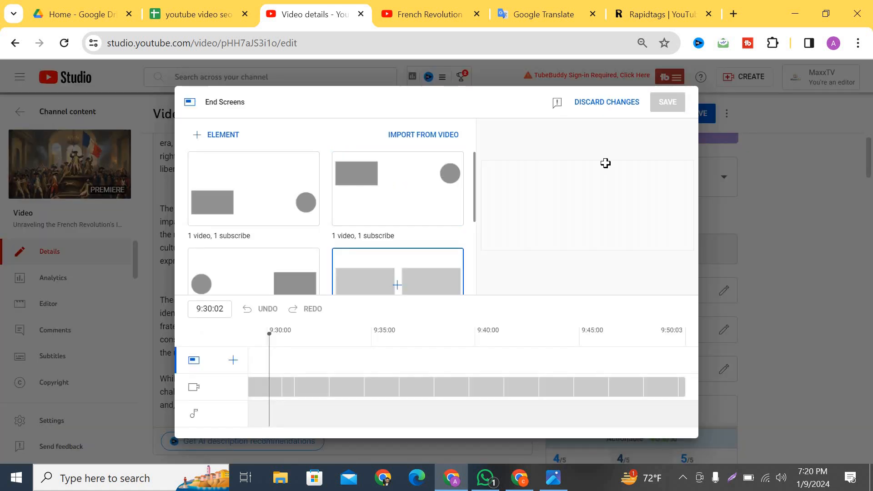
click(619, 195)
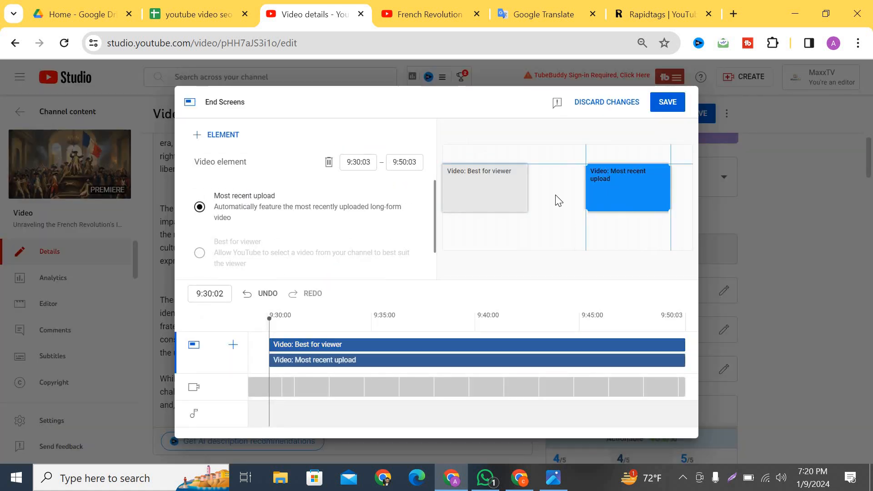
Step: Select the left video element and list the channel's uploads to choose a specific video
click(519, 195)
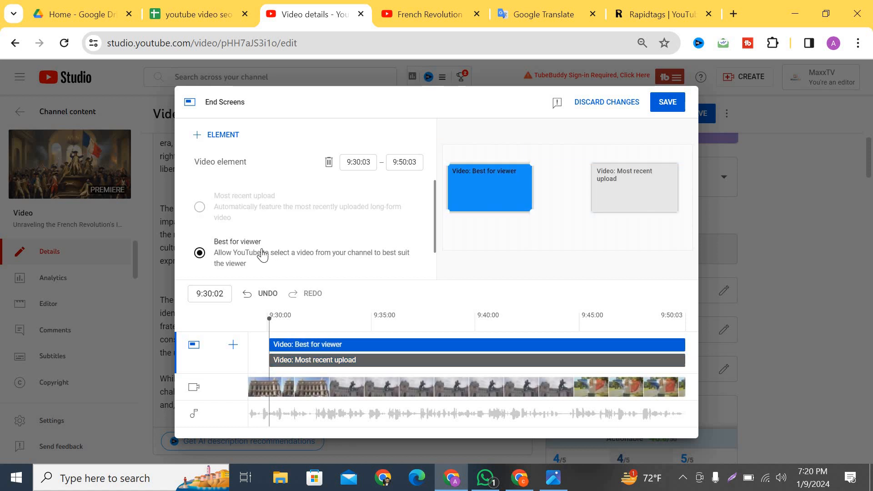
scroll(262, 254, down, 1)
click(243, 260)
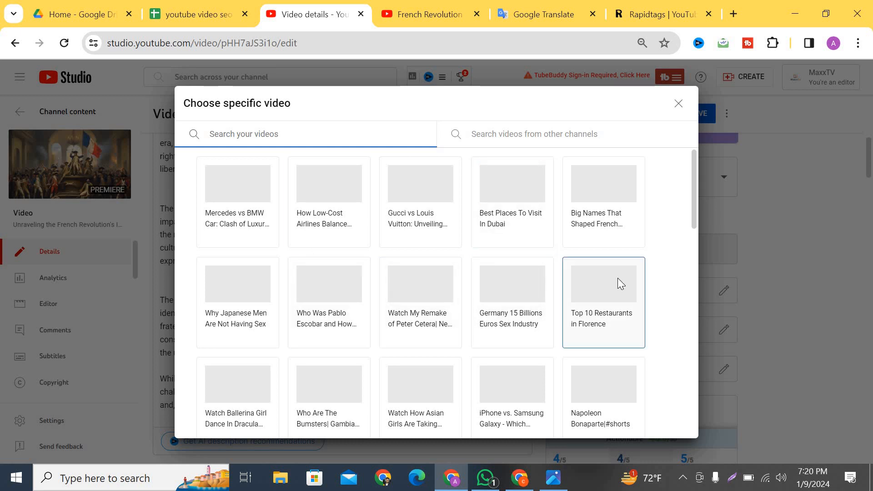
scroll(617, 280, down, 5)
scroll(603, 281, down, 7)
scroll(602, 280, up, 12)
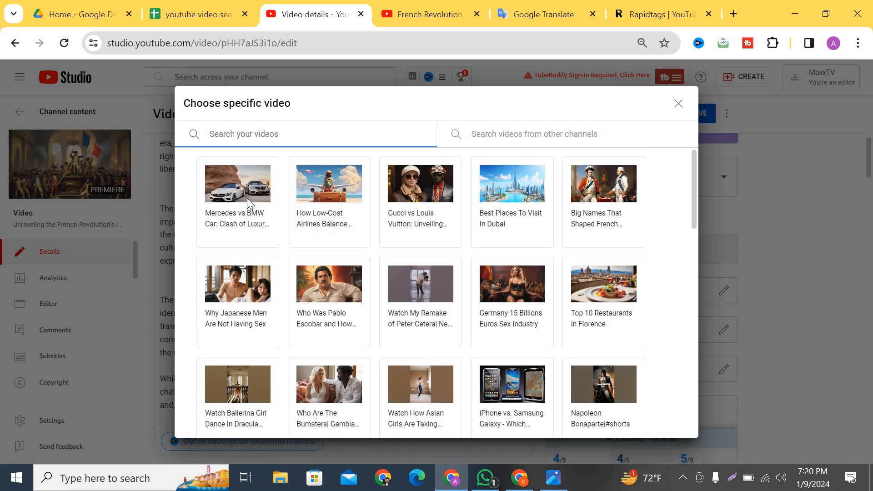
Step: Feature 'Mercedes vs BMW' in the left slot and set the other slot to 'Best for viewer'
click(246, 197)
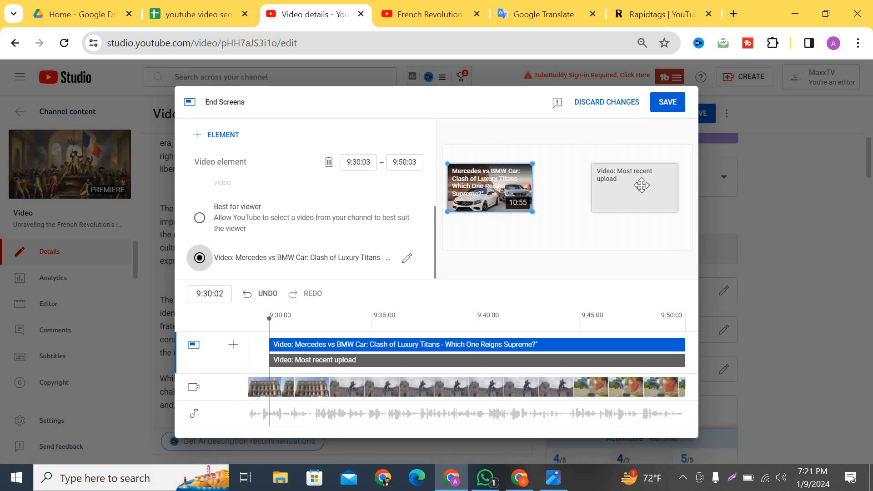
click(641, 185)
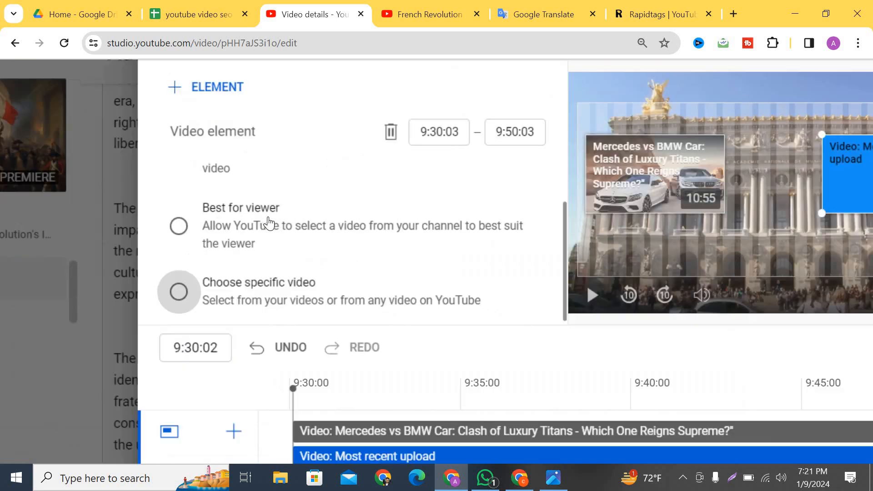
click(201, 233)
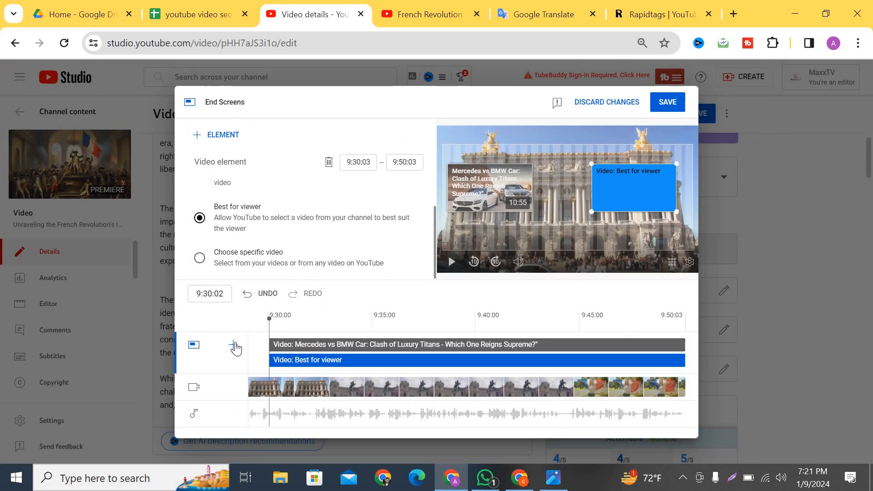
Step: Add a subscribe element, move it clear of the video boxes, and capture the editor
click(234, 346)
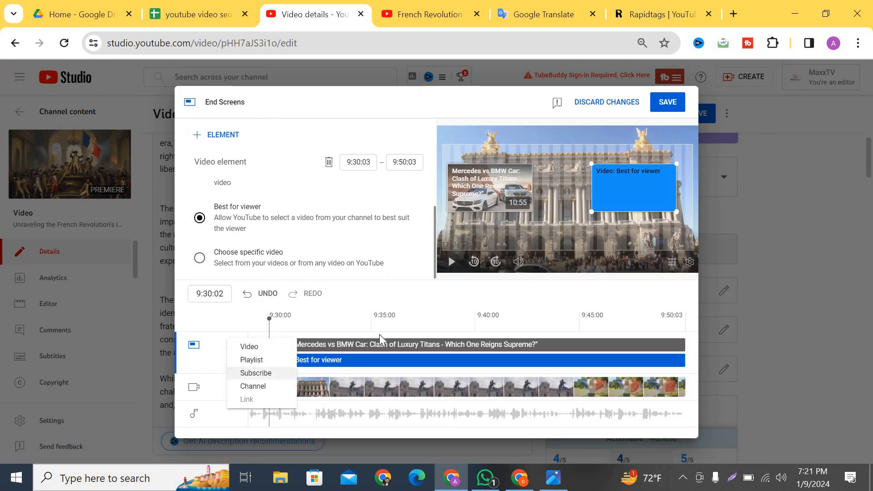
click(255, 373)
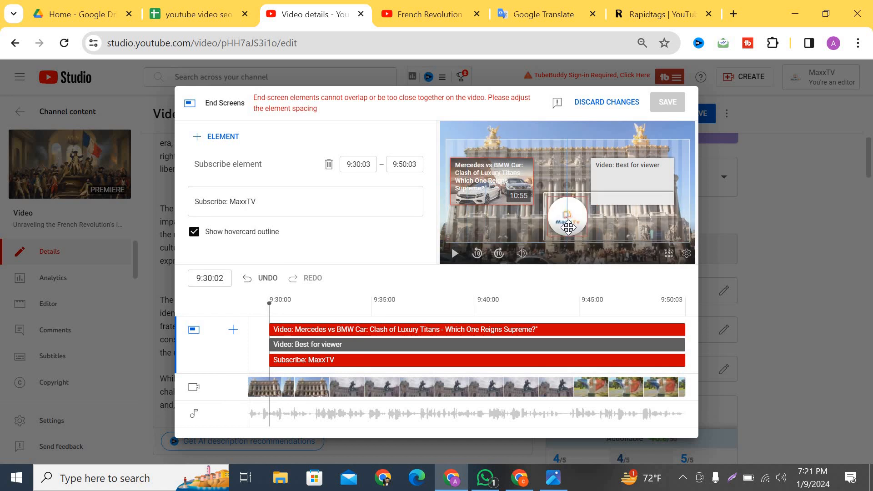
drag(568, 227, 563, 216)
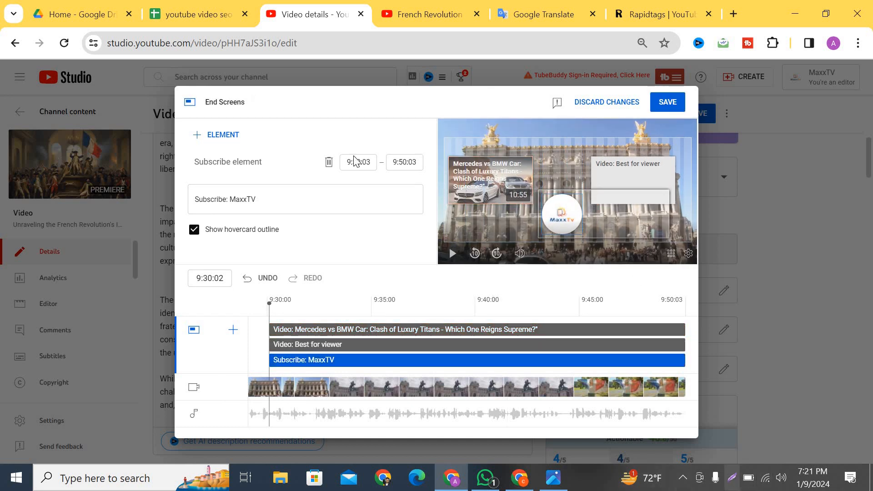
key(Print)
mouse_move(173, 84)
mouse_down()
mouse_move(567, 474)
mouse_move(704, 444)
mouse_up()
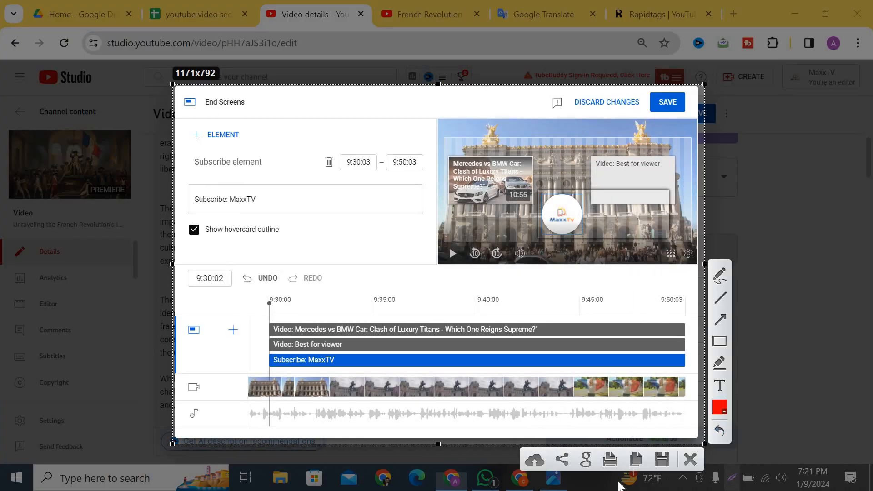
Step: Upload the end screen capture and paste its link into cell F11 under 'End screen'
click(545, 467)
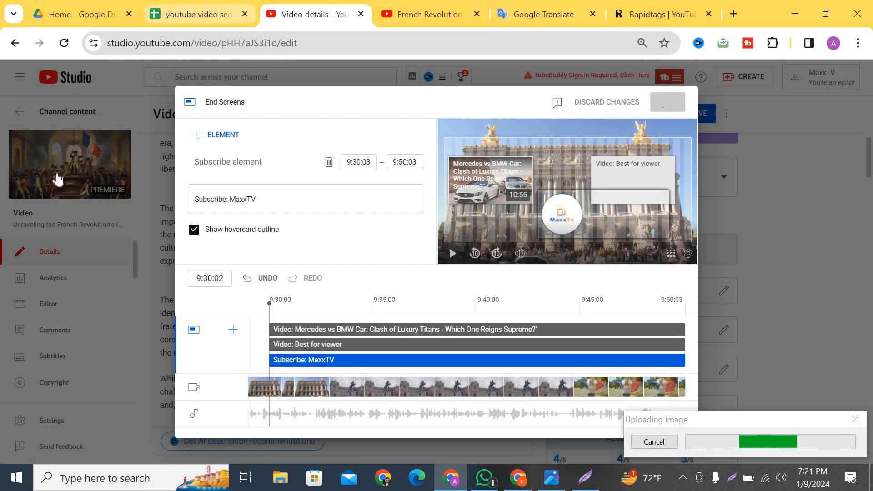
click(194, 14)
click(710, 443)
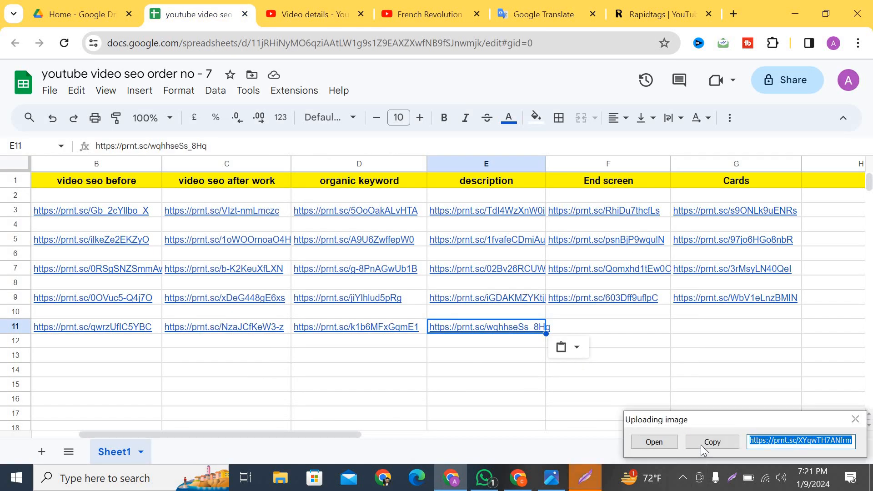
click(576, 334)
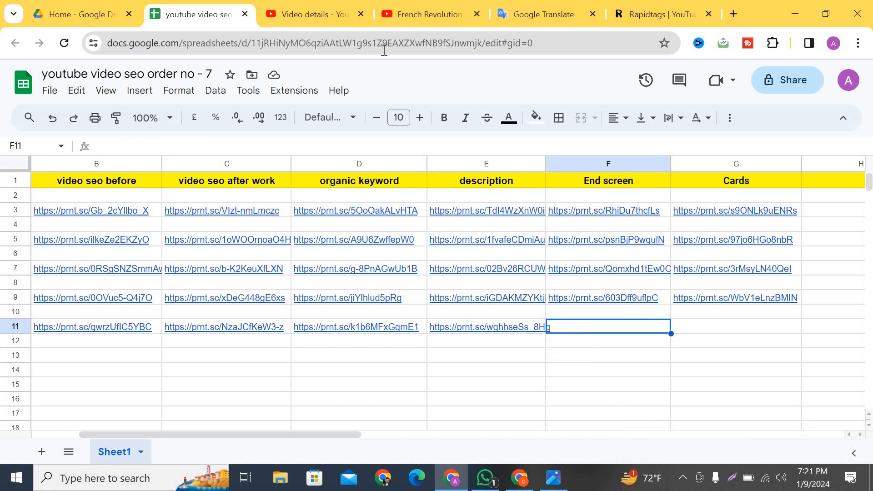
text(https://prnt.sc/XYqwTH7ANfrm)
click(758, 190)
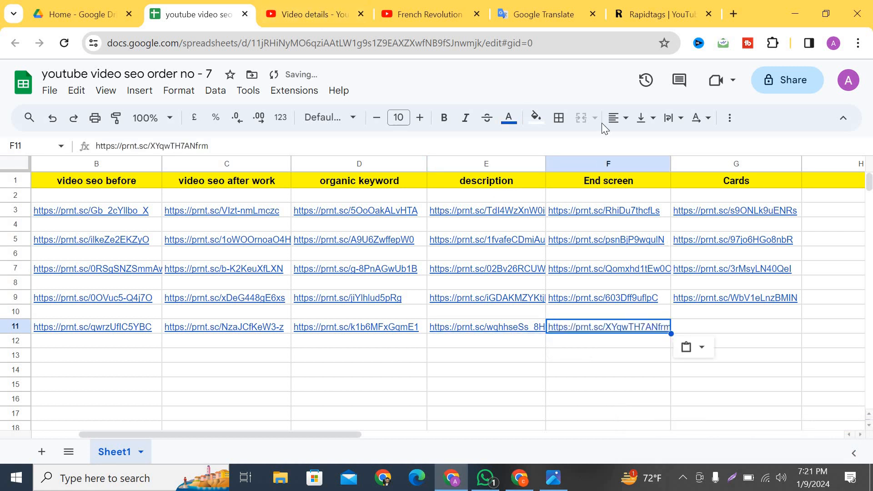
click(434, 14)
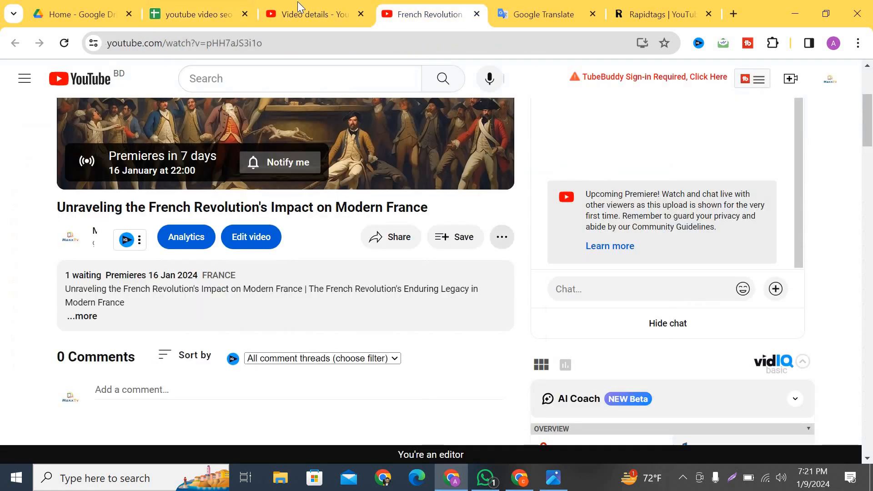
click(307, 14)
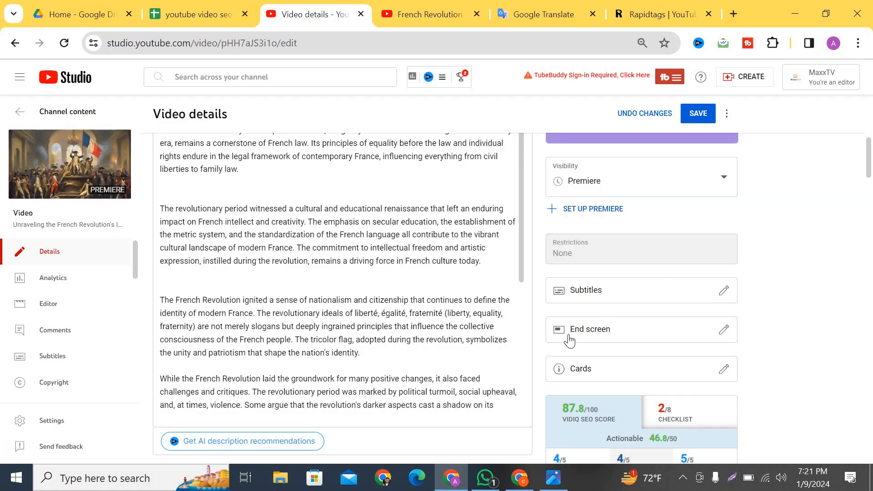
Step: Add a video card for 'Who Was Pablo Escobar and How He Died?' at 3:09:02
click(594, 376)
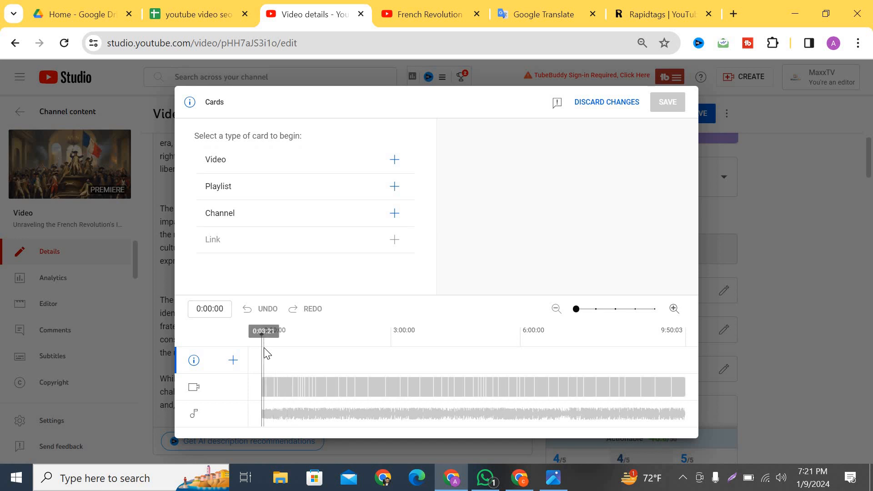
drag(263, 351, 382, 348)
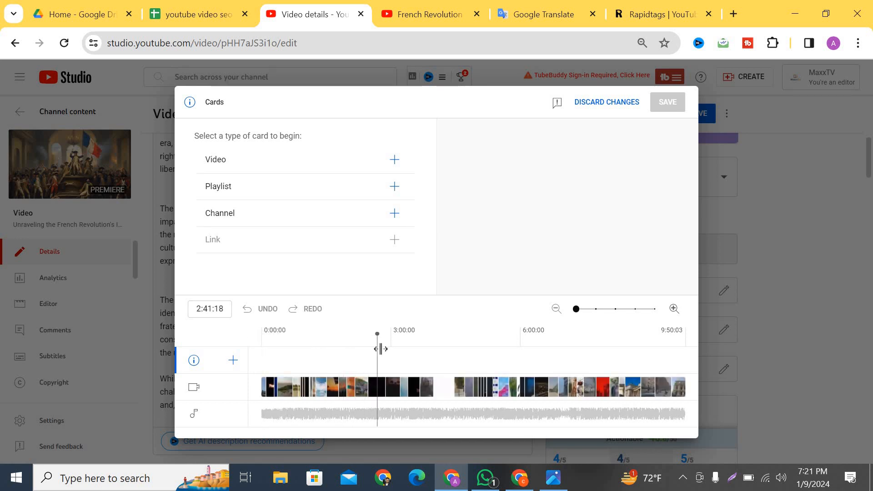
click(398, 348)
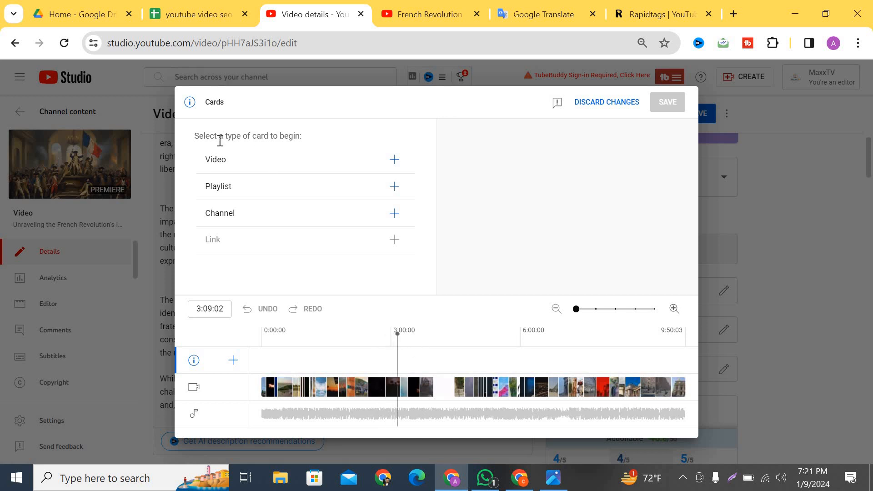
click(295, 165)
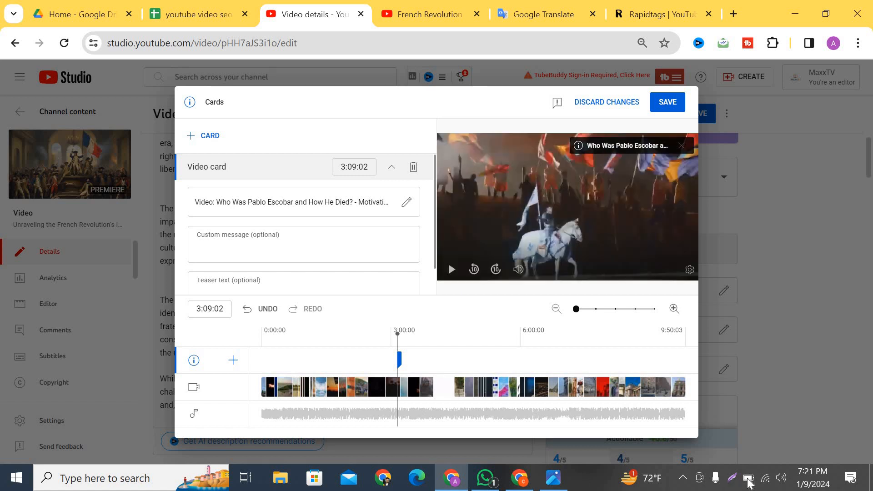
key(Print)
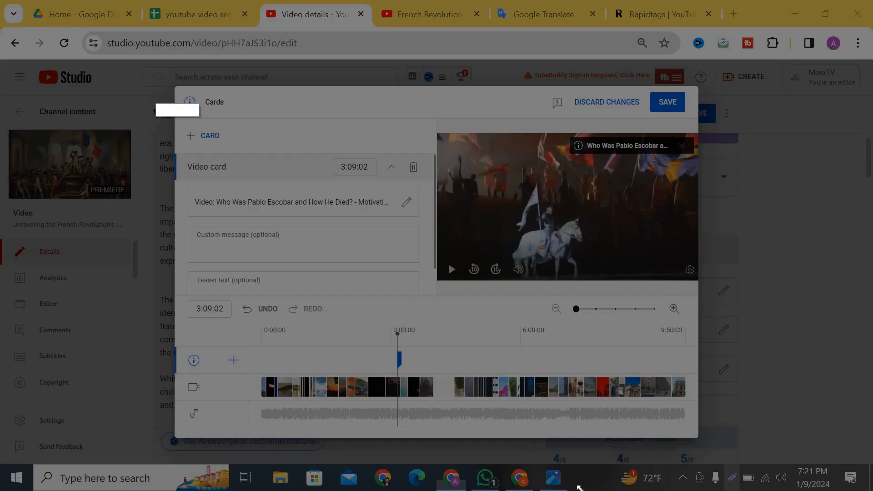
Step: Capture and upload the Cards editor screenshot, then save the new video card
drag(163, 85, 716, 454)
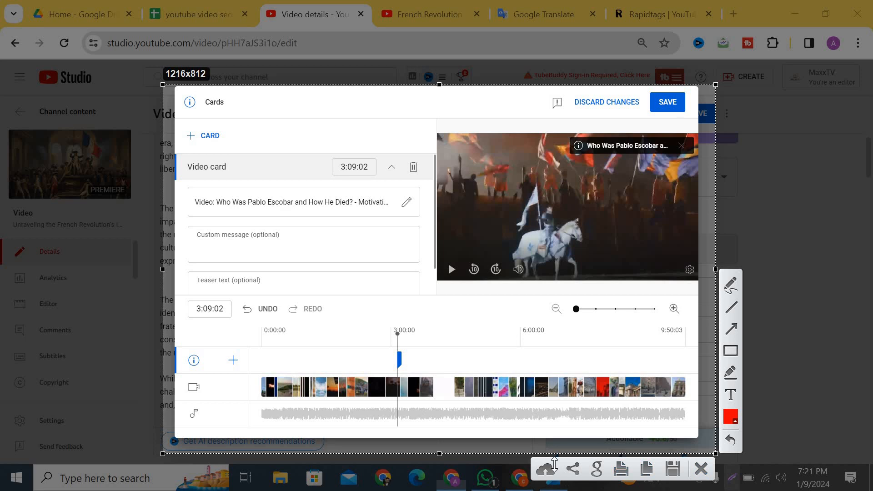
key(ctrl+d)
click(669, 103)
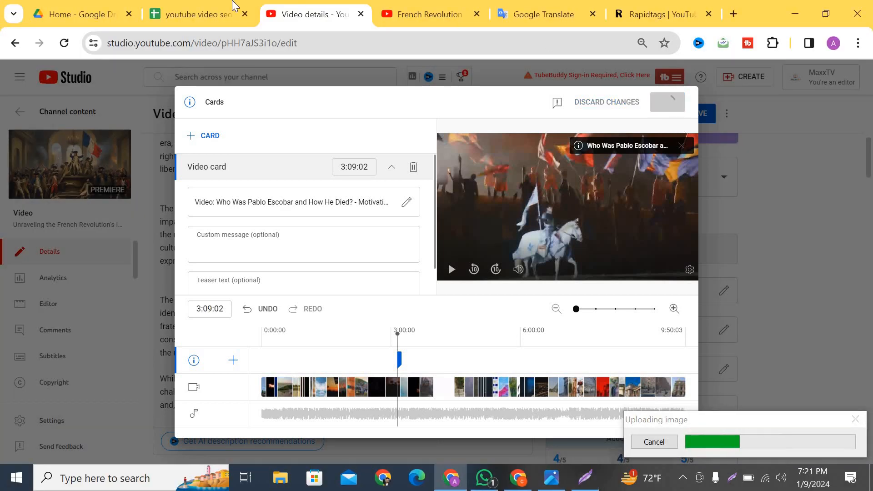
Step: Paste the cards screenshot link into cell G11 under 'Cards'
click(191, 14)
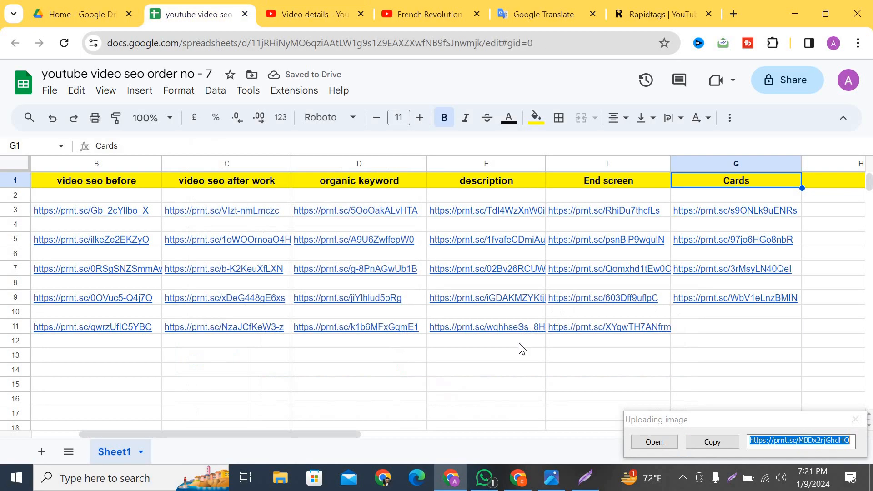
click(712, 332)
click(712, 439)
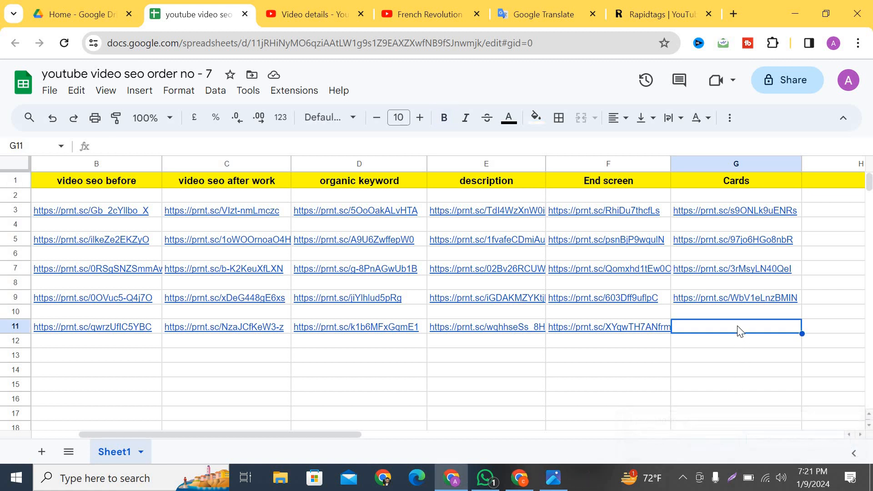
text(https://prnt.sc/MBDx2rjGhdHO)
click(735, 414)
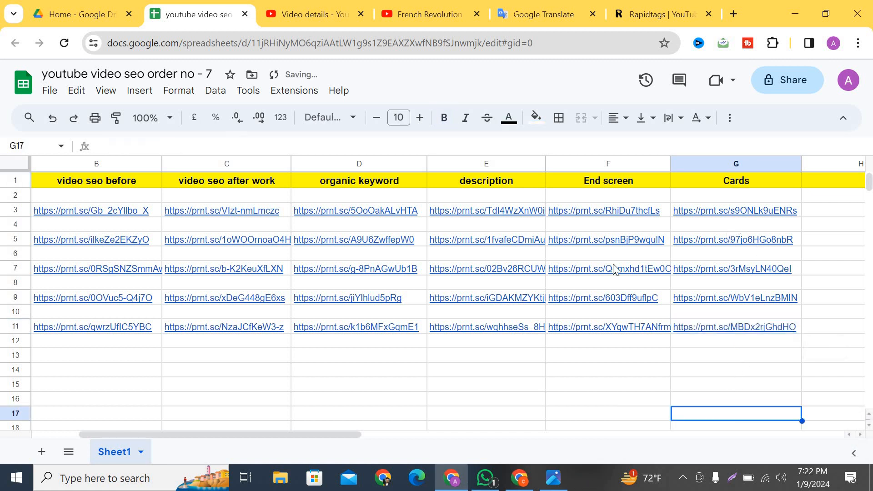
scroll(215, 287, left, 3)
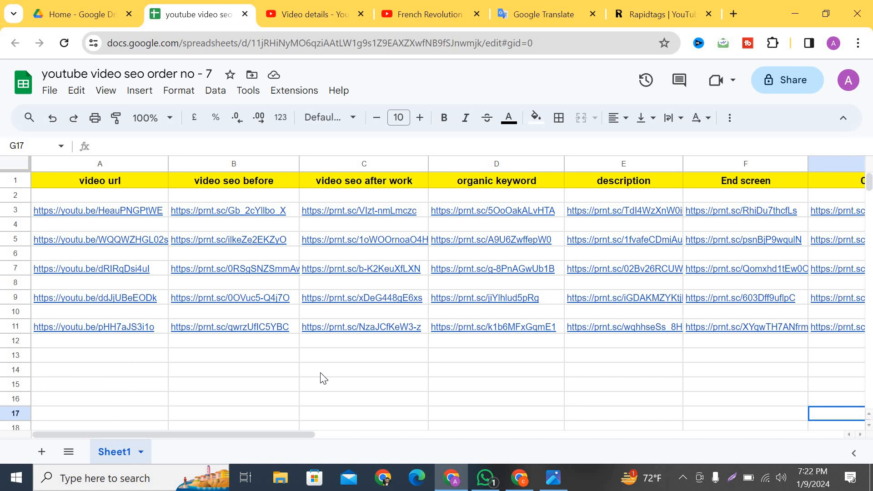
Step: Review the logged links in the tracker, then save the French Revolution video's details
click(286, 19)
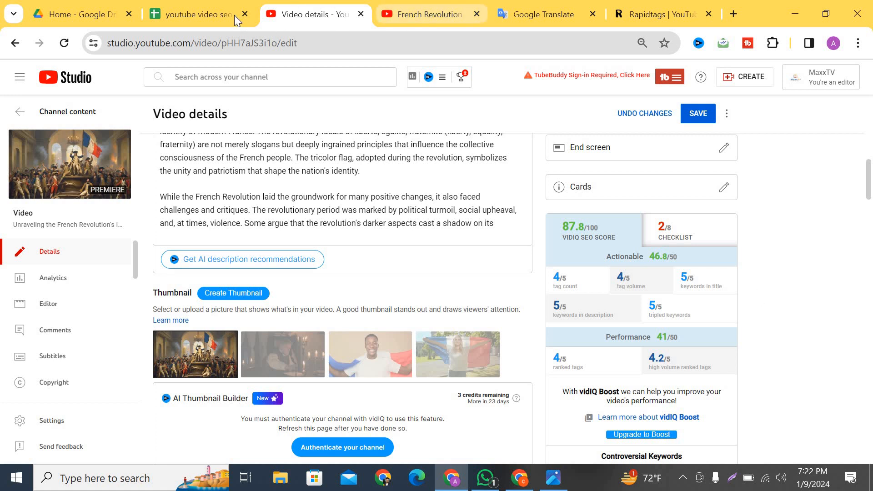
click(210, 12)
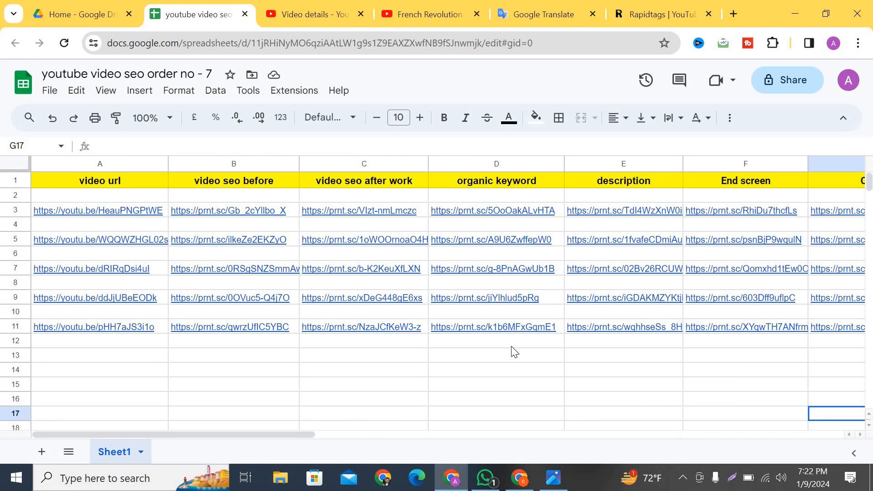
scroll(582, 367, down, 1)
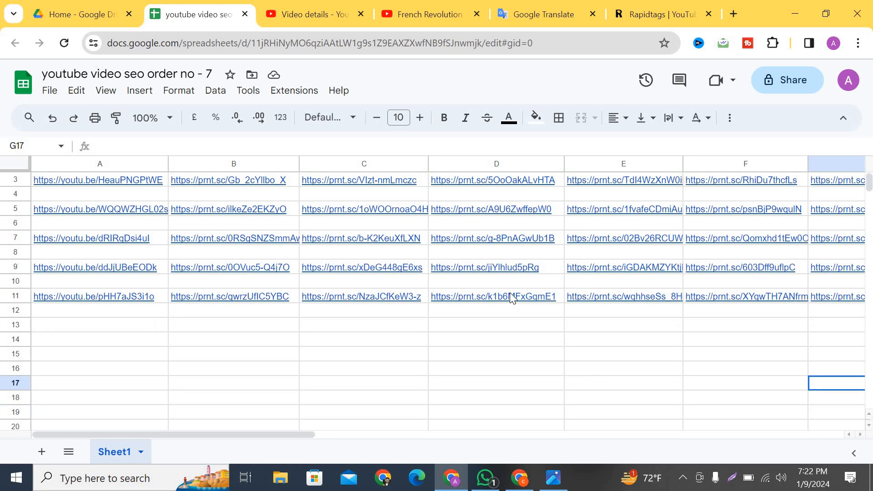
scroll(512, 298, up, 1)
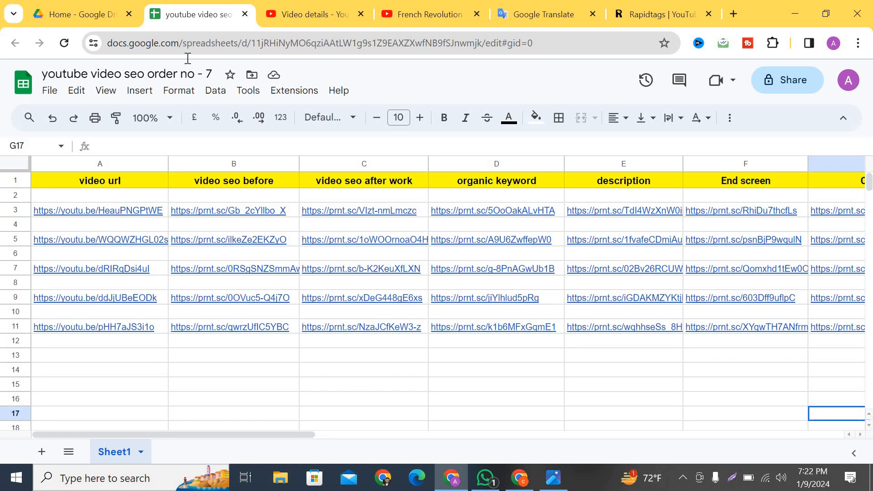
click(291, 15)
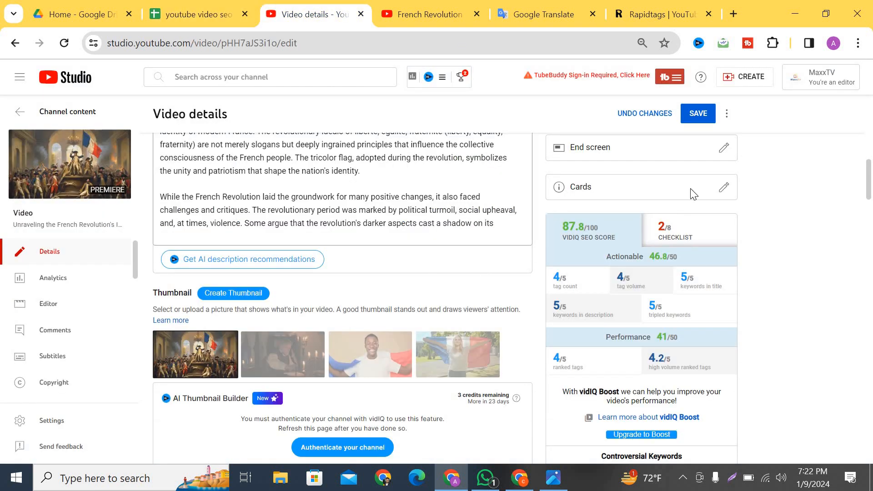
click(698, 113)
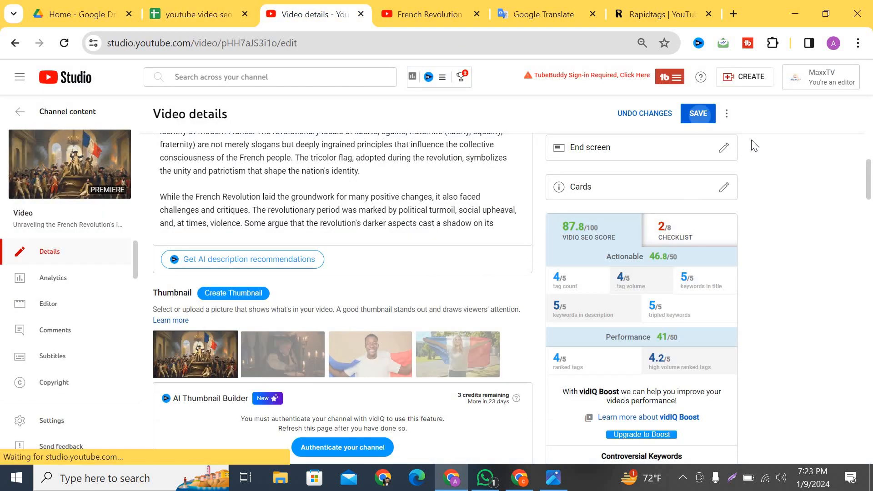